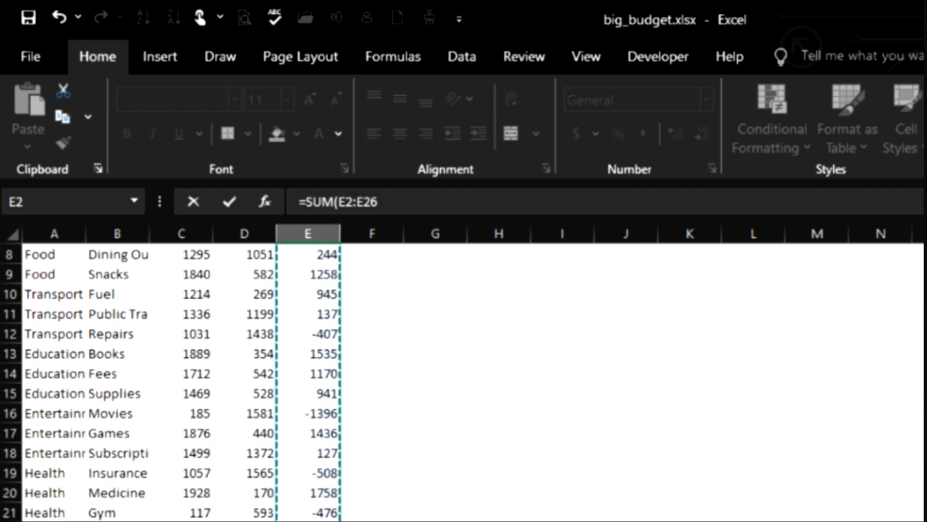
# Step: Finish the sum of E2:E26 in cell E27 and calculate the average of D2:D26 in cell F27
pyautogui.press('Return')
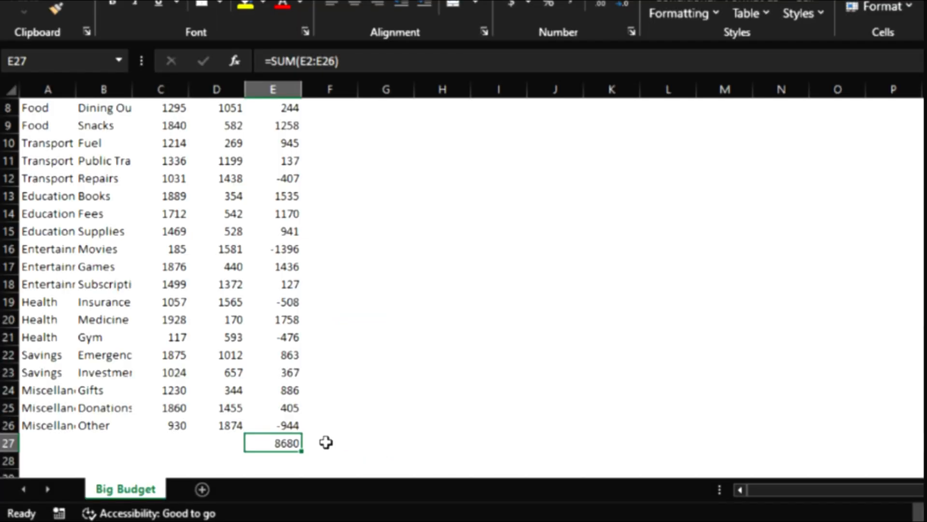
pyautogui.click(325, 442)
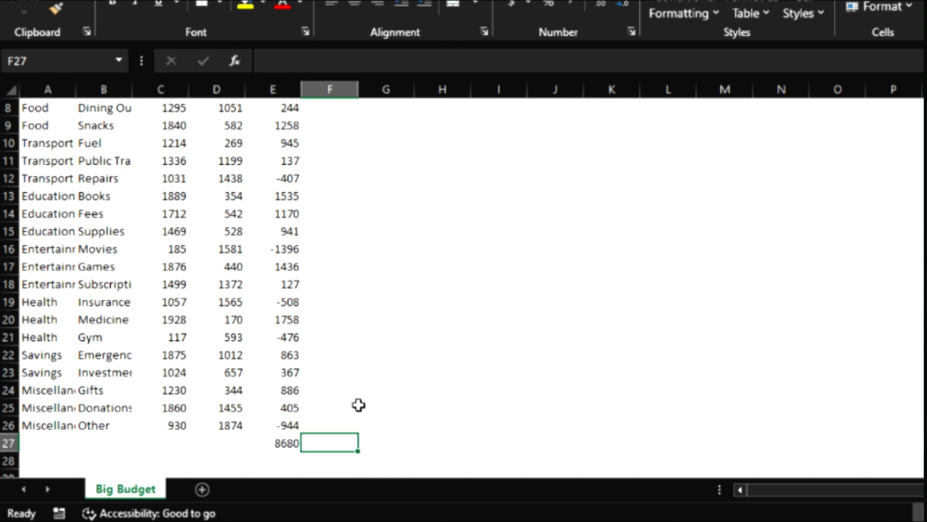
pyautogui.write('=a')
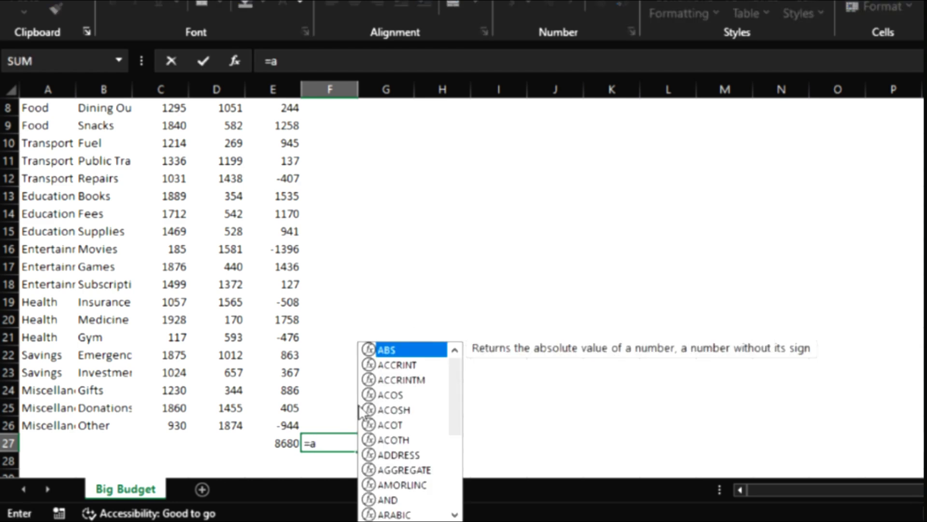
pyautogui.press('BackSpace')
pyautogui.write('AV')
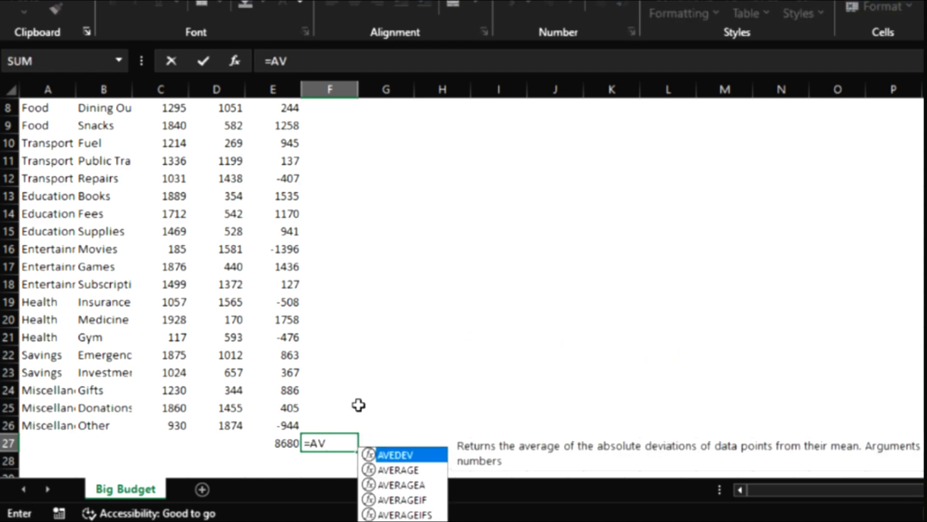
pyautogui.write('ERA')
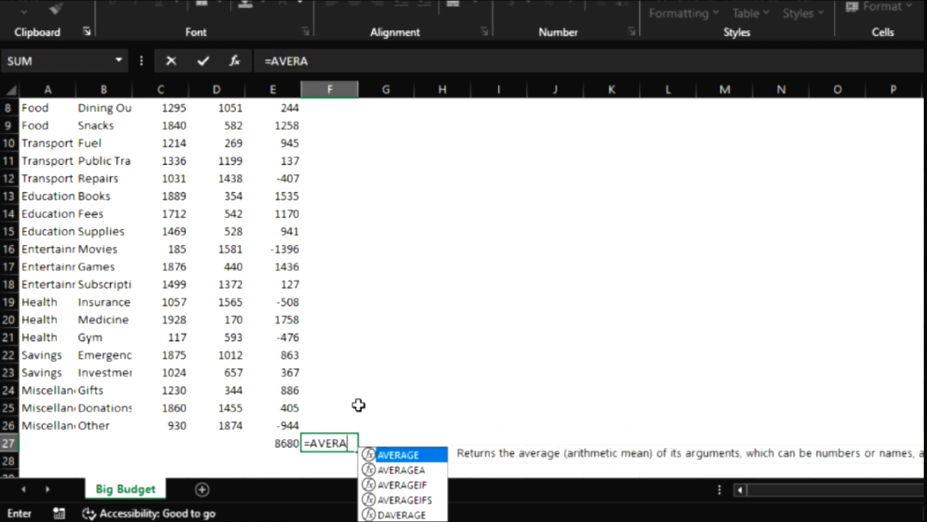
pyautogui.write('GE')
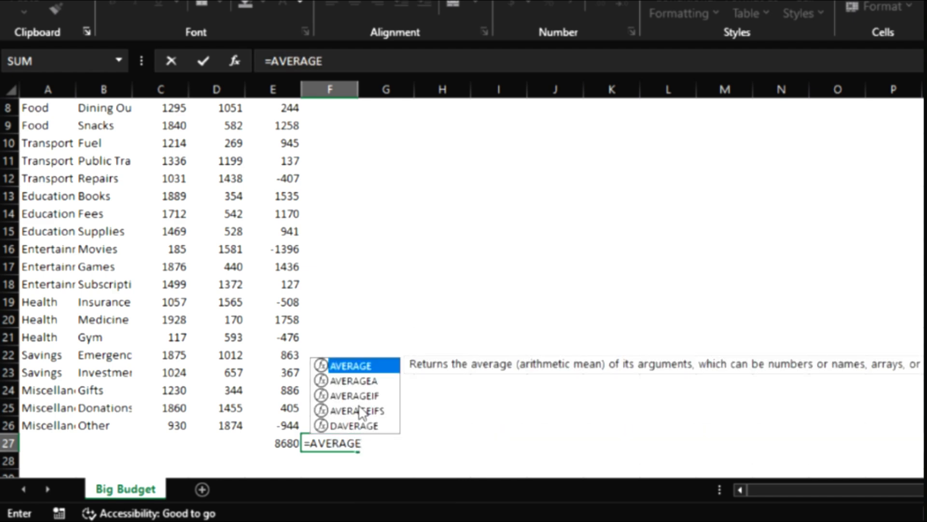
pyautogui.write('(')
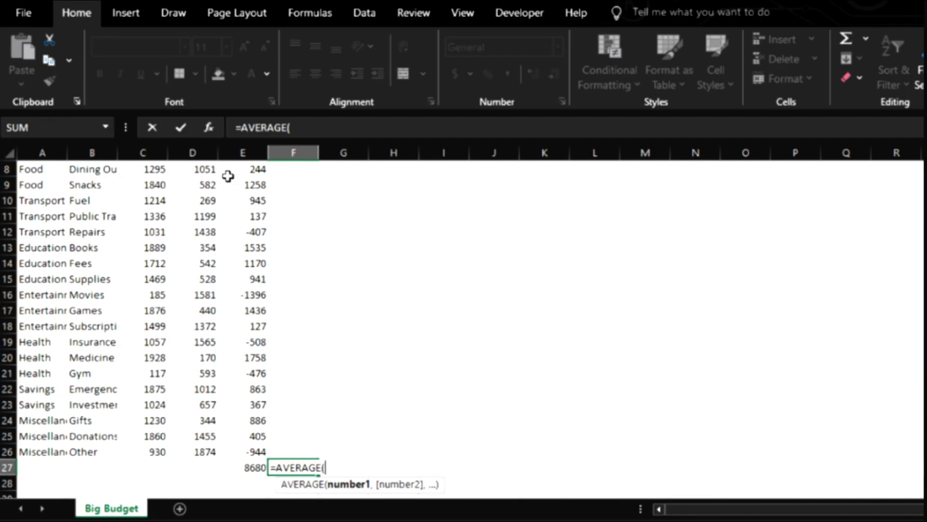
pyautogui.scroll(3, 211, 195)
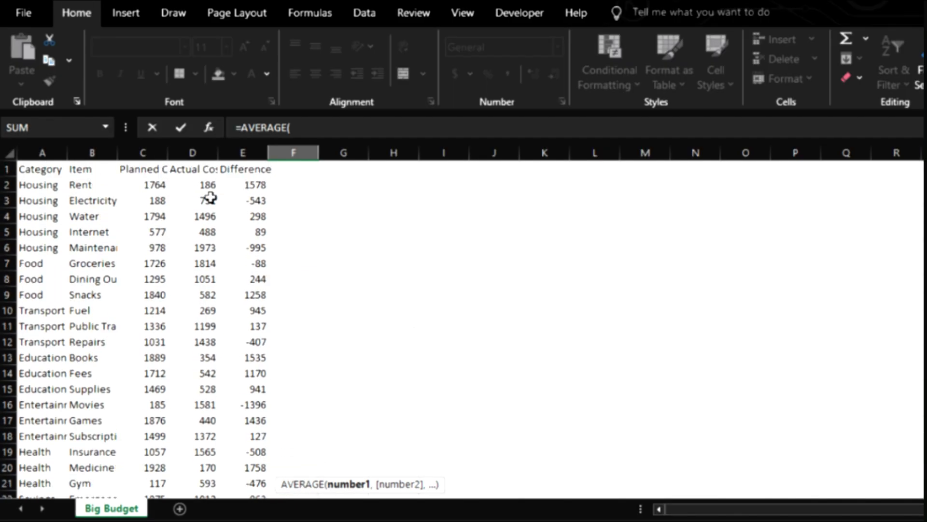
pyautogui.moveTo(206, 185); pyautogui.dragTo(216, 453)
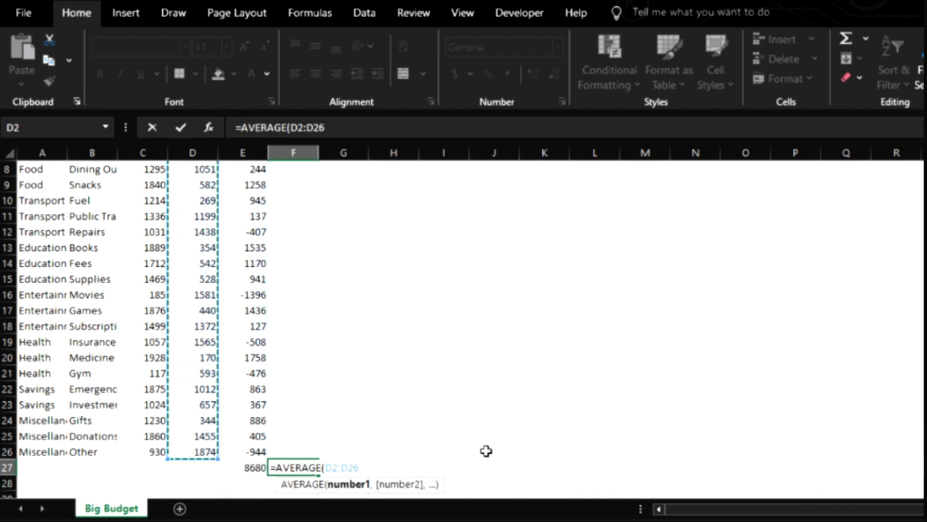
pyautogui.write(')')
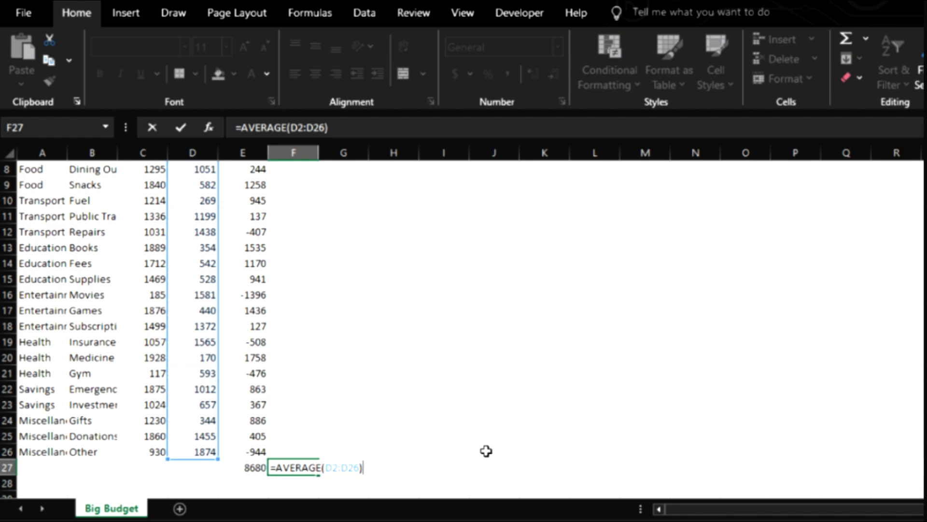
pyautogui.press('Return')
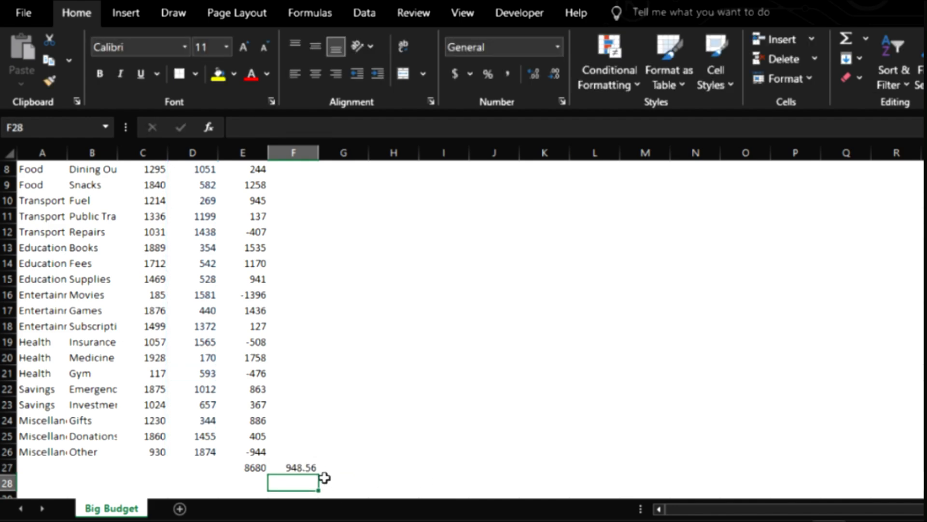
# Step: Count the numeric values of D2:D26 in cell D27 with the COUNT function
pyautogui.click(200, 468)
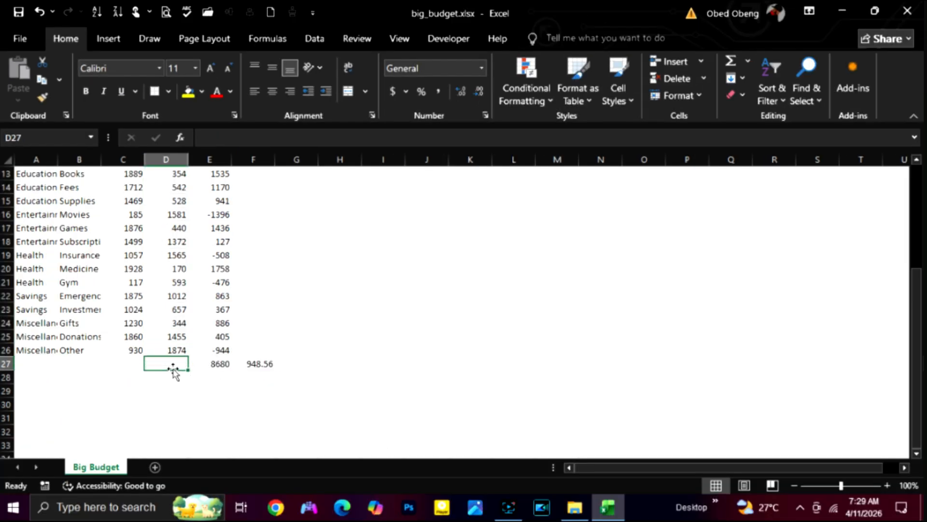
pyautogui.write('=')
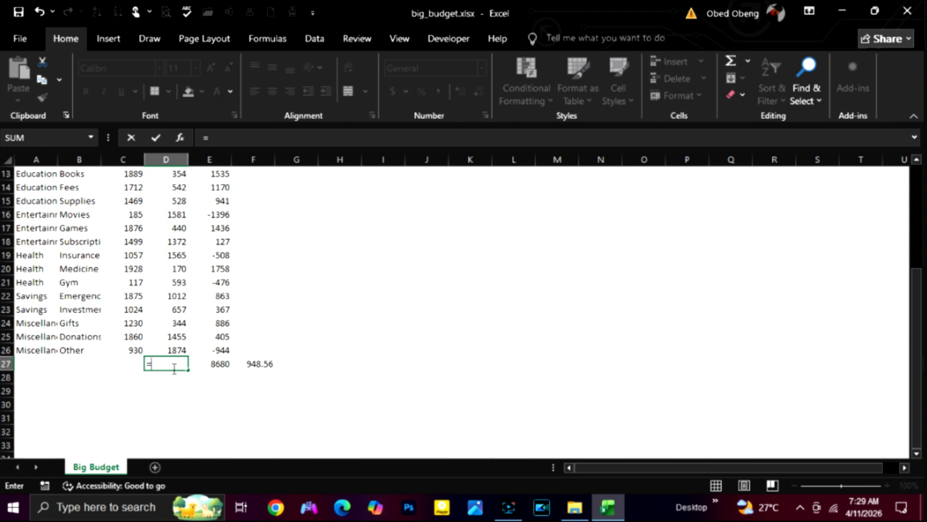
pyautogui.write('COUN')
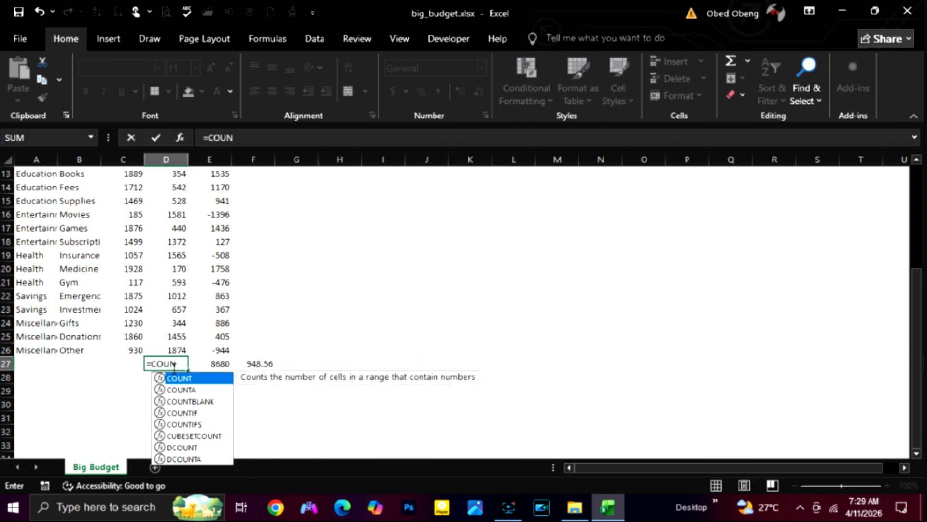
pyautogui.write('T(')
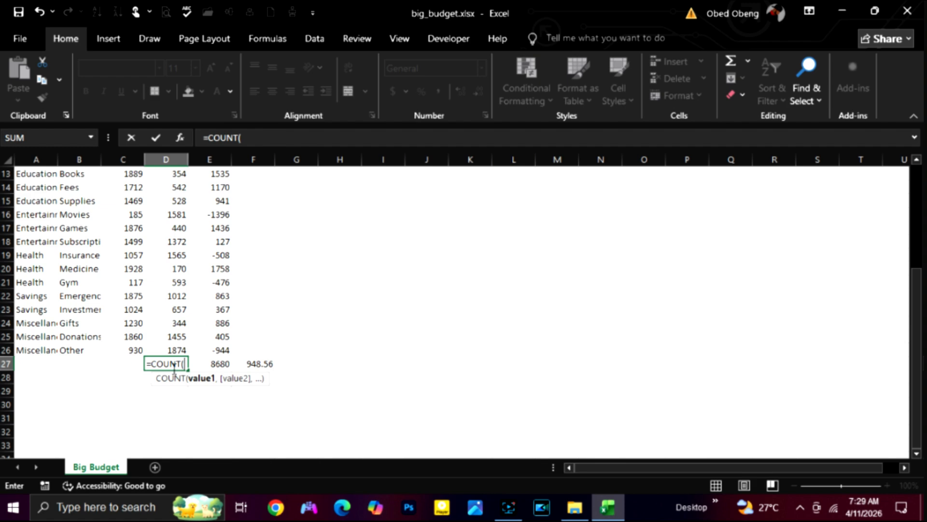
pyautogui.moveTo(176, 351); pyautogui.dragTo(173, 192)
pyautogui.scroll(-4, 172, 193)
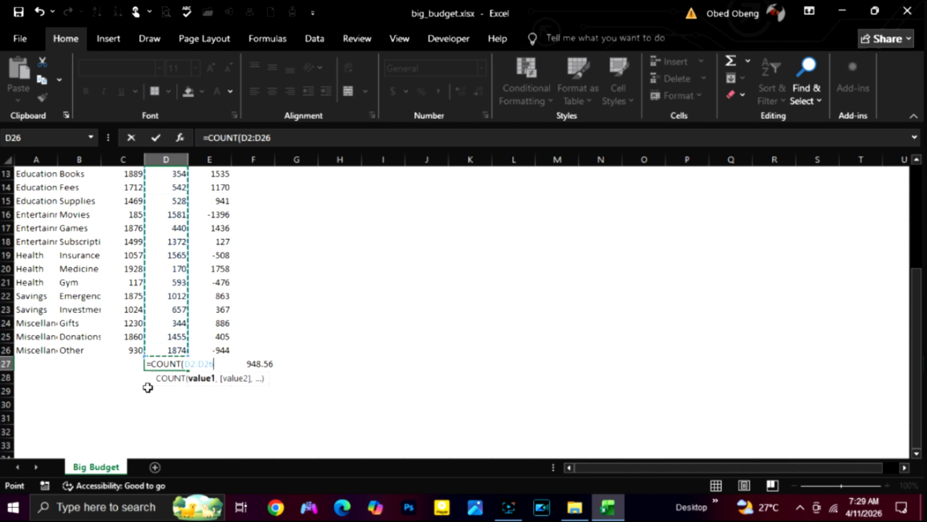
pyautogui.write(')')
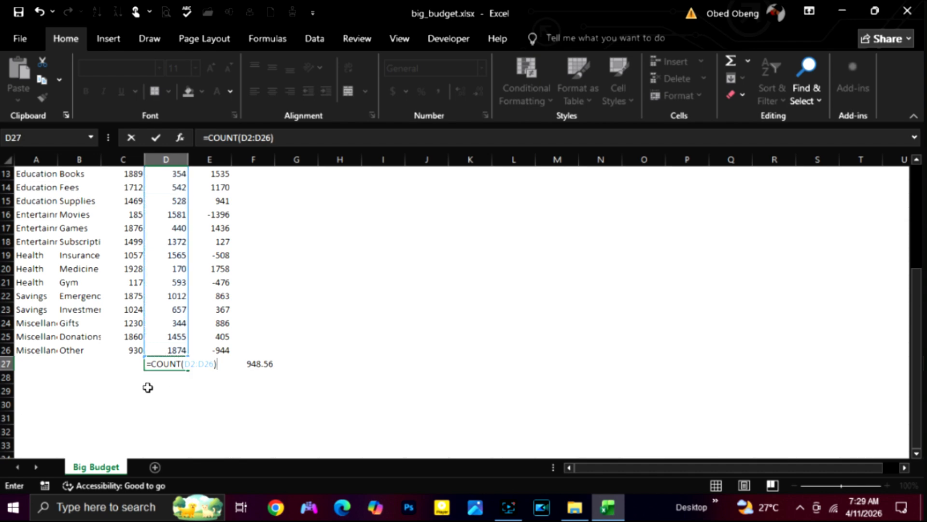
pyautogui.press('Return')
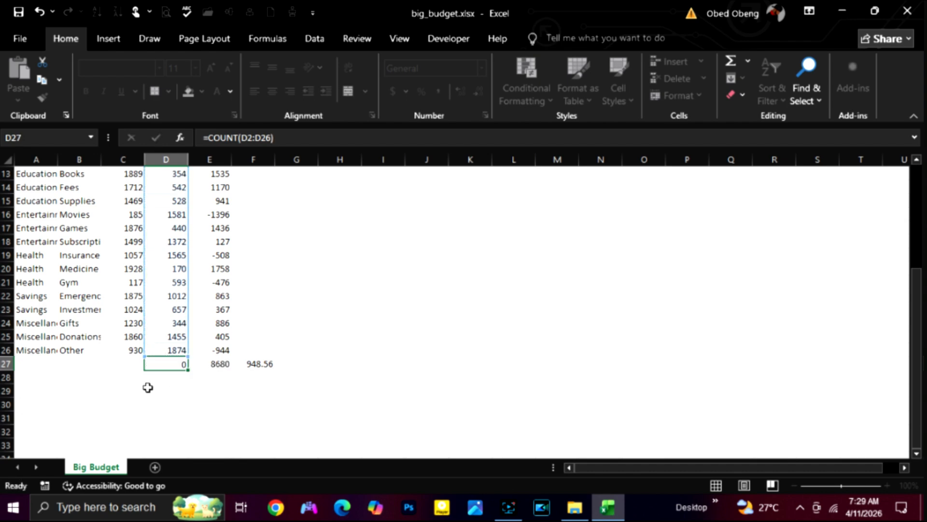
# Step: Count the non-empty cells of B9:C26 in cell C27 with the COUNTA function
pyautogui.write('=')
pyautogui.write('COUNT(')
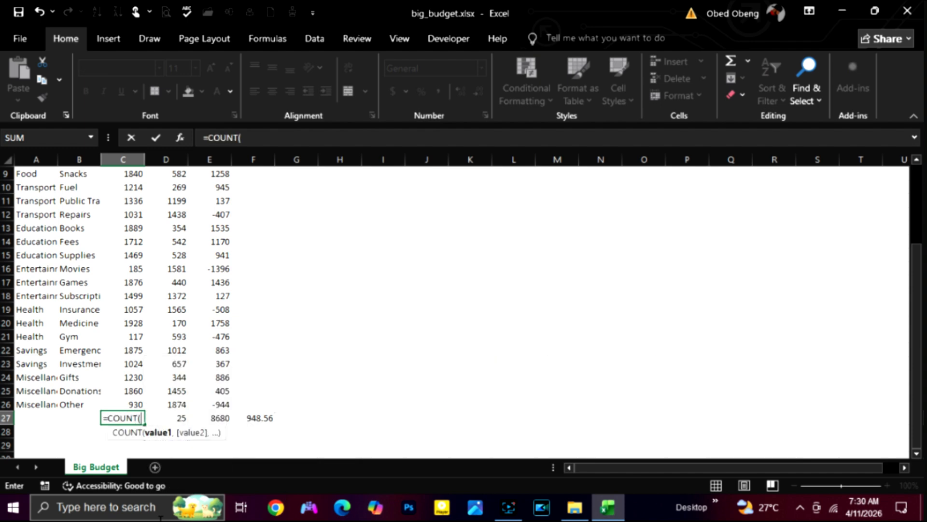
pyautogui.press('BackSpace')
pyautogui.write('A(')
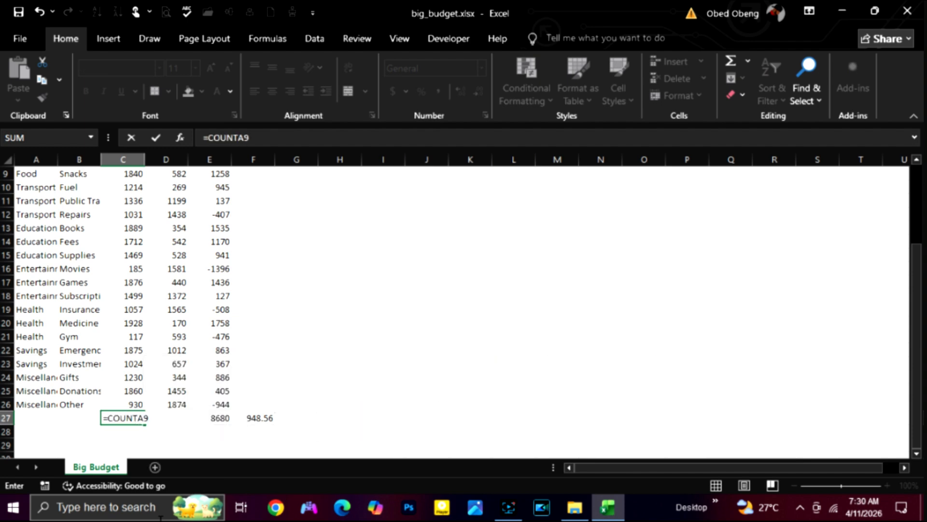
pyautogui.moveTo(80, 175); pyautogui.dragTo(132, 399)
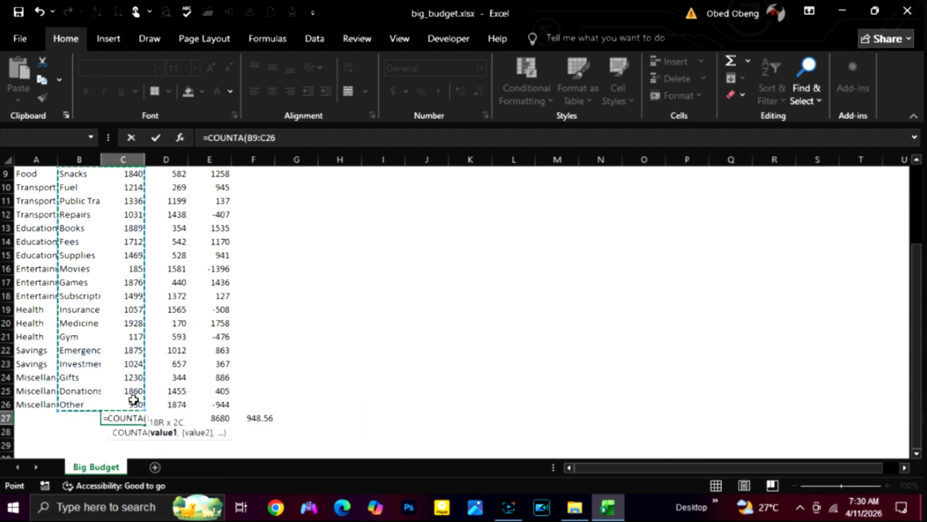
pyautogui.press('Return')
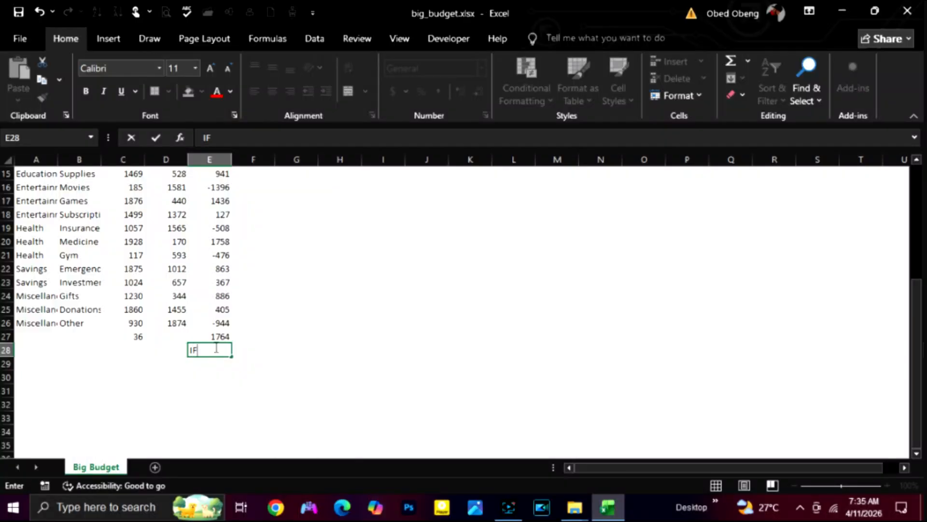
# Step: Write the start of an IF formula in cell E28 with the logical test B3>100
pyautogui.write('(B3>100,')
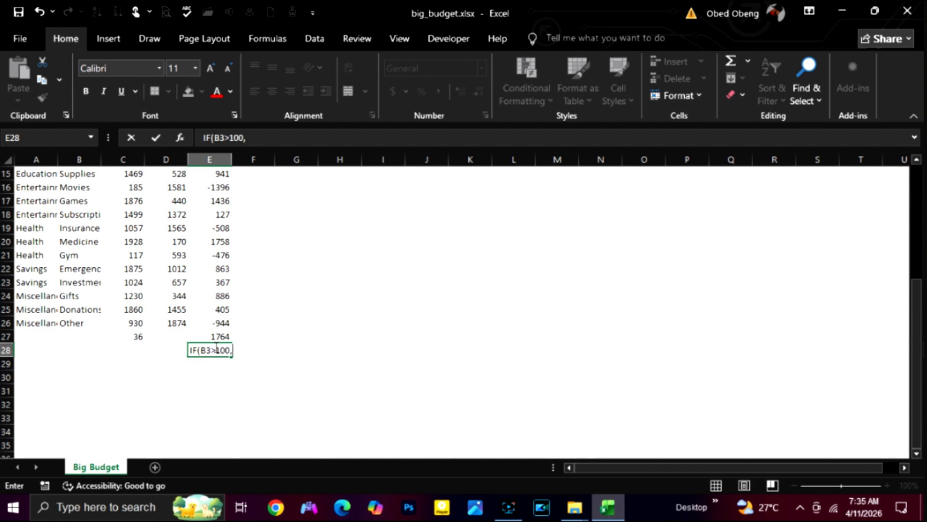
pyautogui.press('Left')
pyautogui.press('Right')
pyautogui.doubleClick(209, 350)
pyautogui.click(192, 351)
pyautogui.write('=')
pyautogui.press('Right')
pyautogui.press('Right')
pyautogui.press('Right')
pyautogui.press('Right')
pyautogui.press('Right')
pyautogui.press('Right')
pyautogui.press('Right')
pyautogui.press('Right')
pyautogui.press('Right')
pyautogui.press('Right')
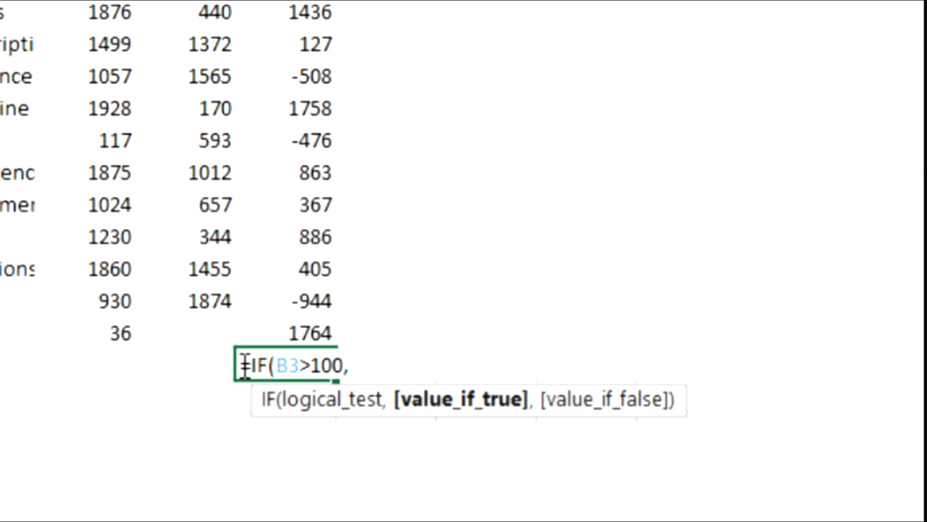
# Step: Complete the IF formula in E28 with BIGGER as the true value and LESS as the false value, both unquoted
pyautogui.write('GR')
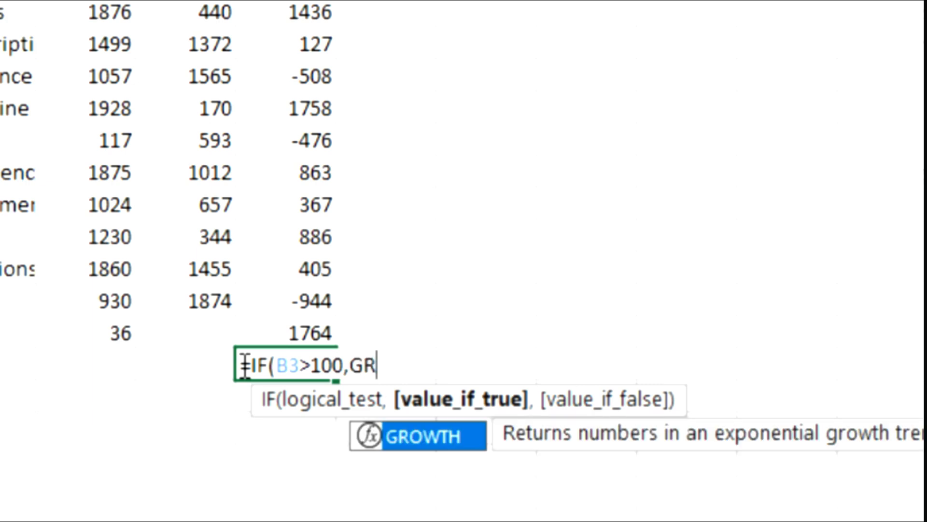
pyautogui.press('BackSpace')
pyautogui.press('BackSpace')
pyautogui.write('BIGGER ,')
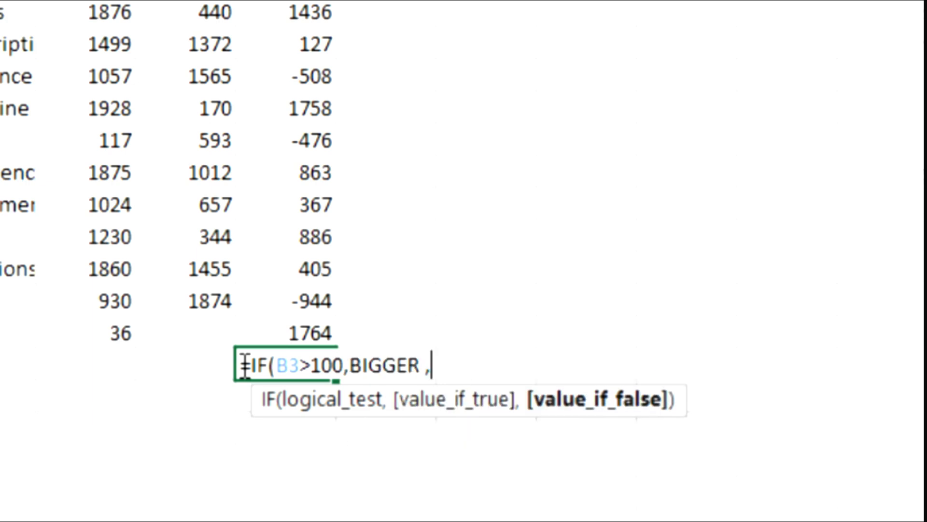
pyautogui.write('LESS')
pyautogui.press('Return')
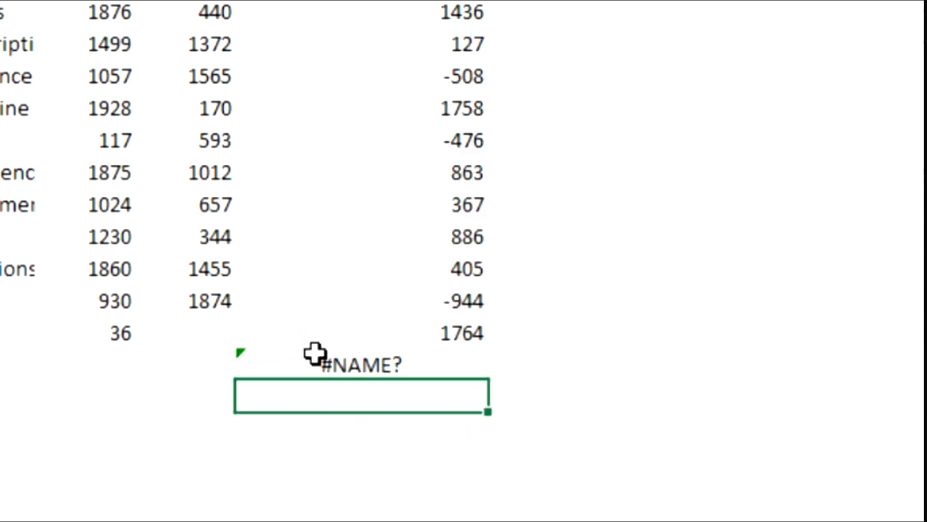
# Step: Try to enclose BIGGER in single quotes in the IF formula of cell E28
pyautogui.click(364, 364)
pyautogui.doubleClick(396, 364)
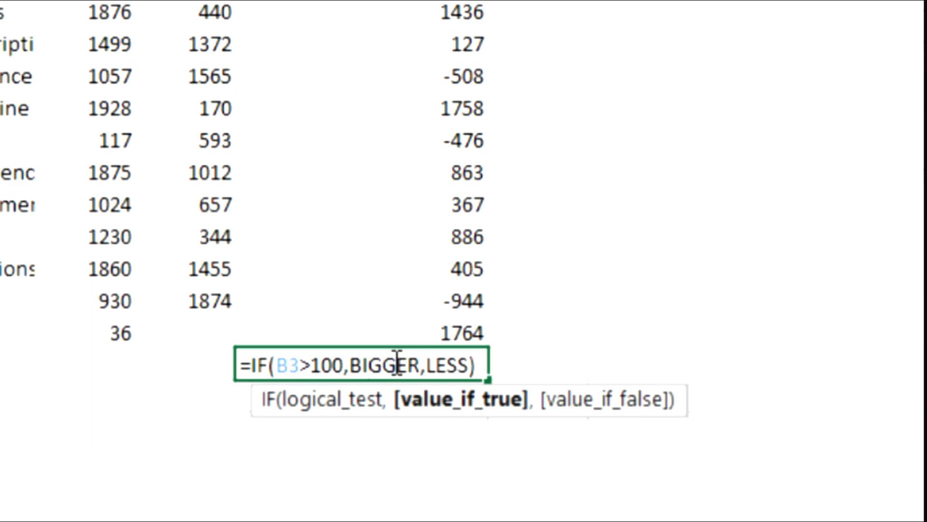
pyautogui.press('Left')
pyautogui.press('Left')
pyautogui.press('Left')
pyautogui.press('Left')
pyautogui.write("'")
pyautogui.press('Right')
pyautogui.press('Right')
pyautogui.press('Right')
pyautogui.press('Right')
pyautogui.press('Right')
pyautogui.press('Right')
pyautogui.write("'")
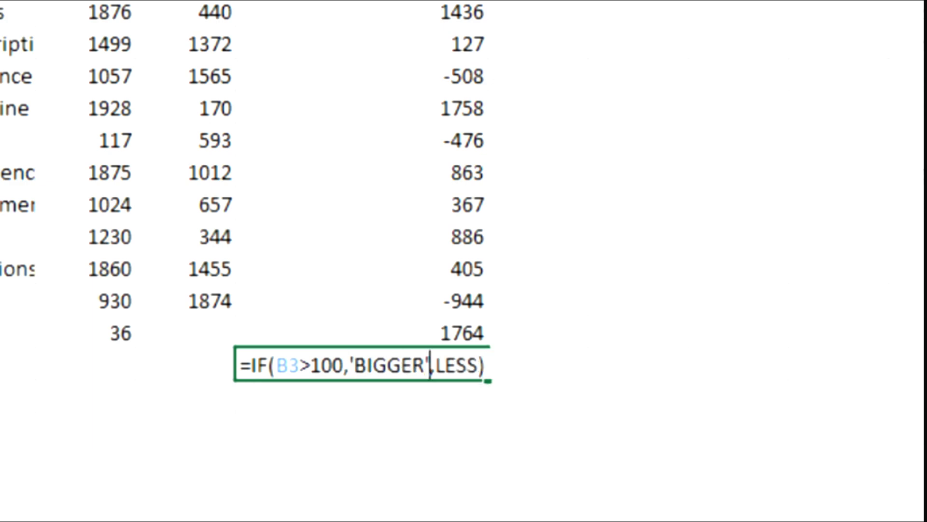
# Step: Try to enclose LESS in single quotes as well and commit the IF formula in E28
pyautogui.press('Right')
pyautogui.write("'")
pyautogui.press('Right')
pyautogui.press('Right')
pyautogui.press('Right')
pyautogui.press('Right')
pyautogui.write("'")
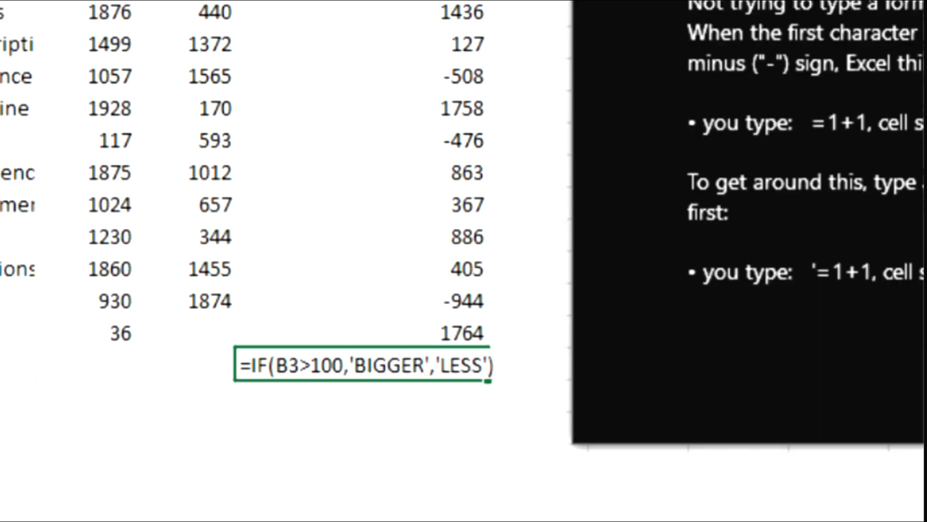
pyautogui.press('Return')
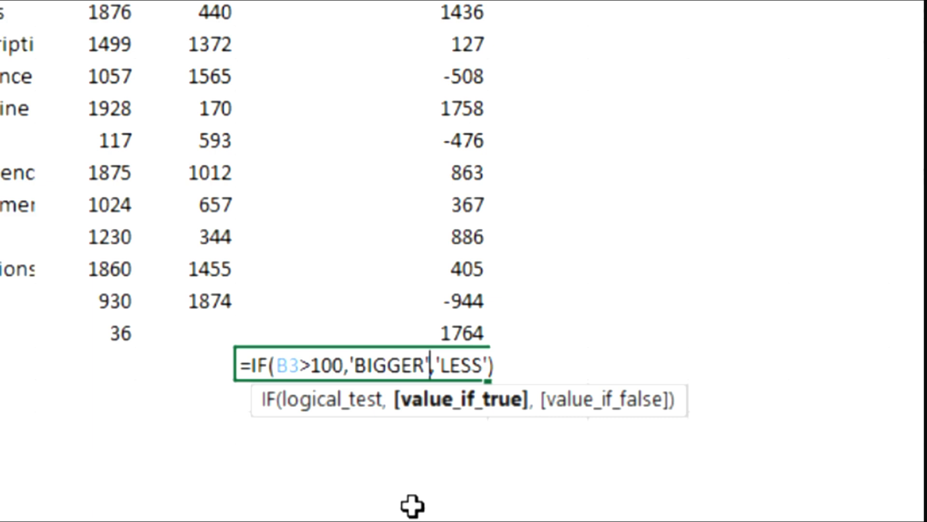
# Step: Replace the single quotes around BIGGER with double quotes in the IF formula of E28
pyautogui.press('BackSpace')
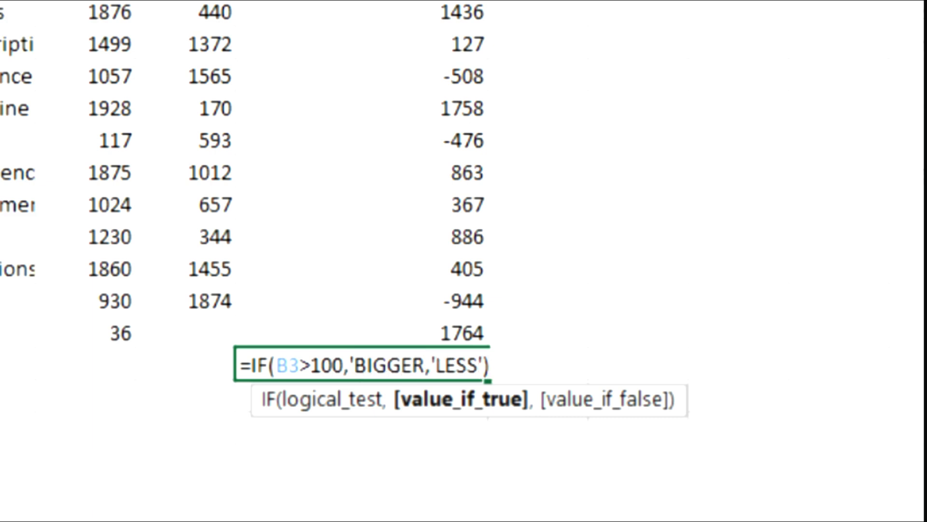
pyautogui.press('BackSpace')
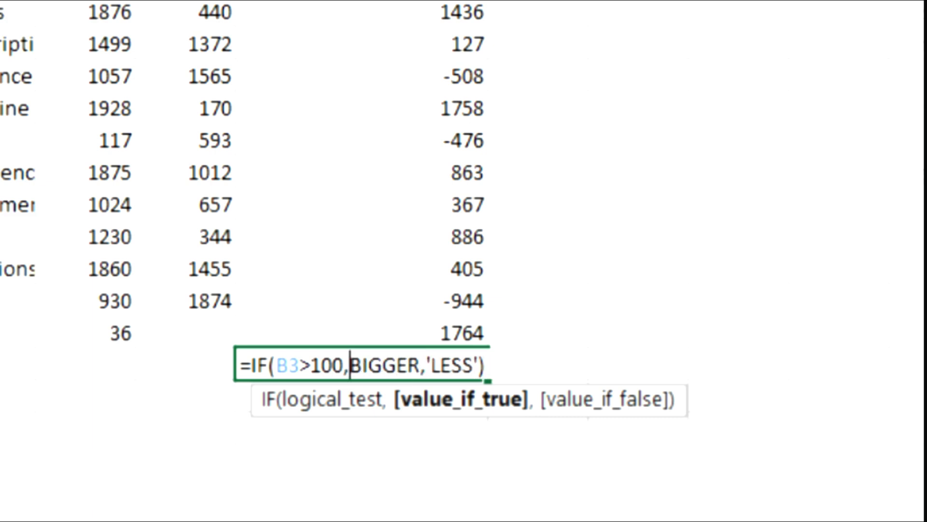
pyautogui.write('"')
pyautogui.press('Right')
pyautogui.press('Right')
pyautogui.press('Right')
pyautogui.press('Right')
pyautogui.press('Right')
pyautogui.press('Right')
pyautogui.write('"')
# Step: Replace the single quotes around LESS with double quotes in the IF formula of E28
pyautogui.press('Right')
pyautogui.press('Right')
pyautogui.press('BackSpace')
pyautogui.write('"')
pyautogui.press('Right')
pyautogui.press('Right')
pyautogui.press('Right')
pyautogui.press('Right')
pyautogui.press('Right')
pyautogui.press('BackSpace')
pyautogui.write('"')
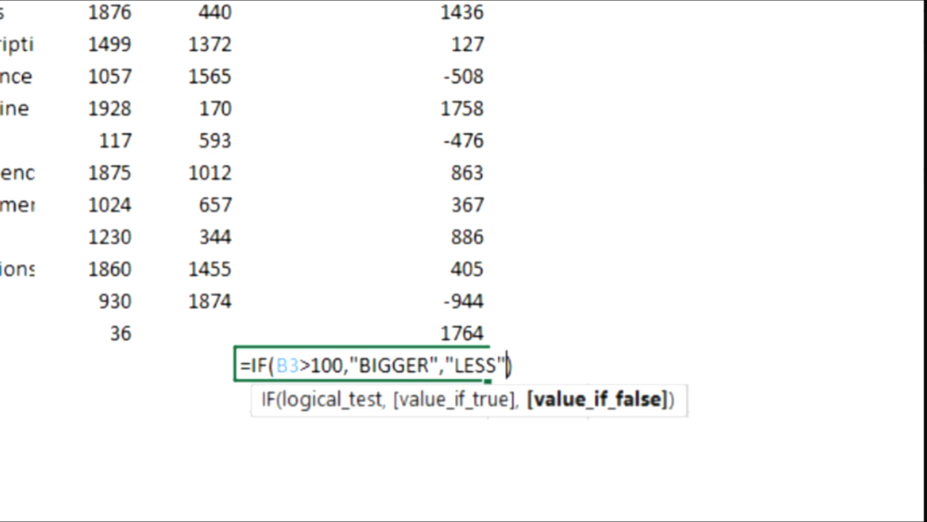
# Step: Commit the IF formula in E28 and enter =MIN(D2:D26) in cell D28
pyautogui.press('Return')
pyautogui.click(368, 367)
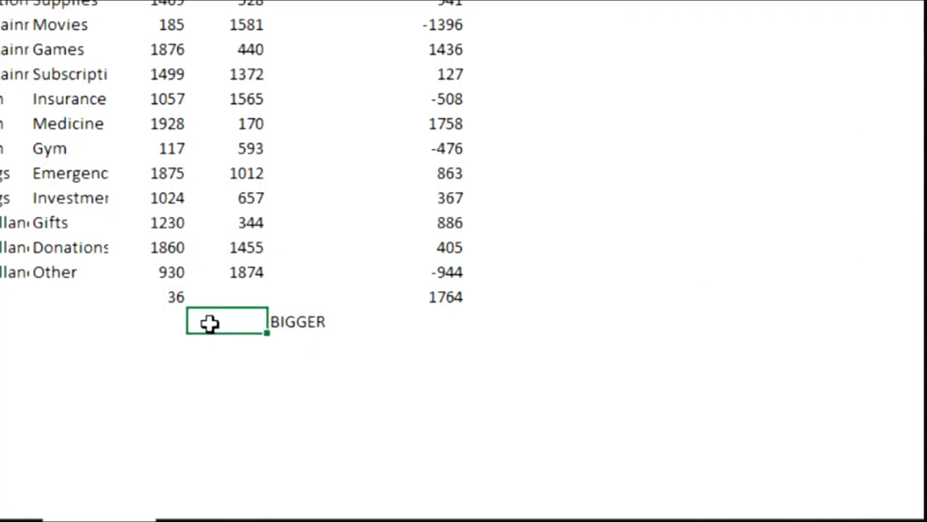
pyautogui.write('=MIN(')
pyautogui.moveTo(248, 246); pyautogui.dragTo(232, 25)
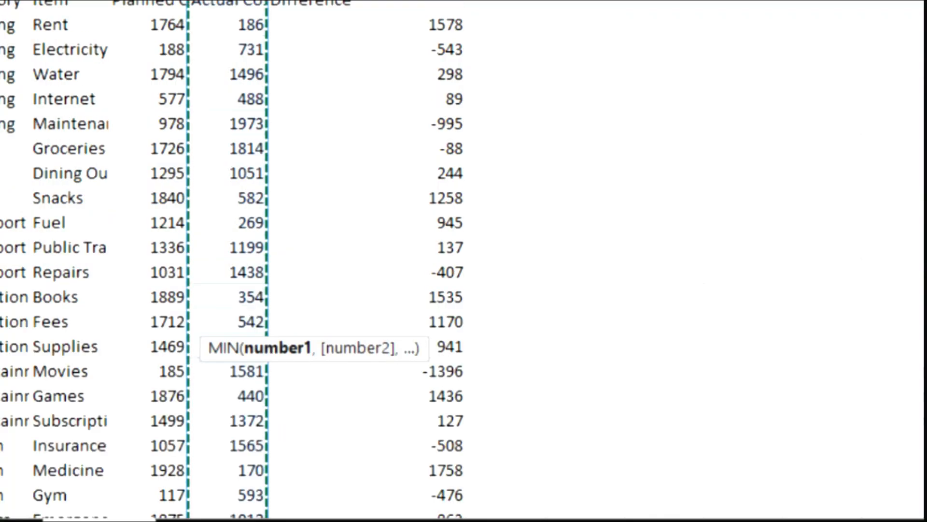
pyautogui.scroll(-3, 334, 141)
pyautogui.write(')')
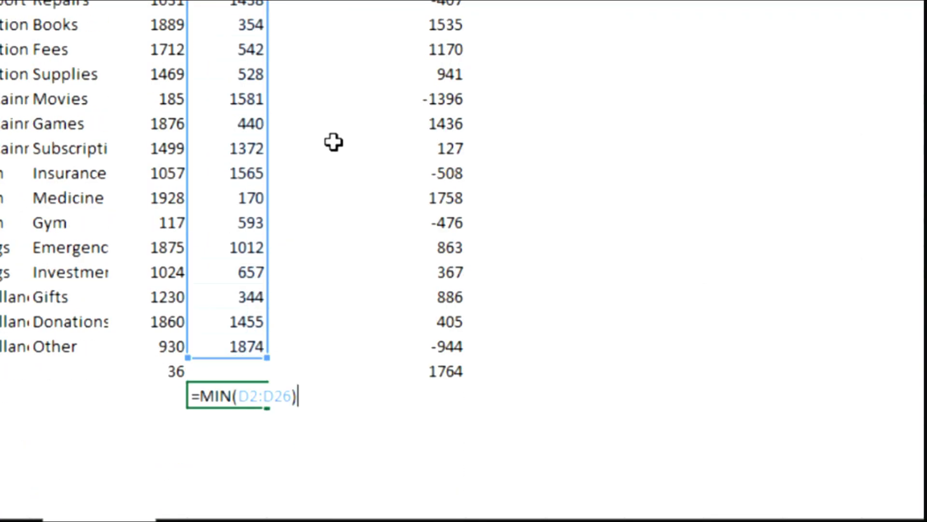
pyautogui.press('Return')
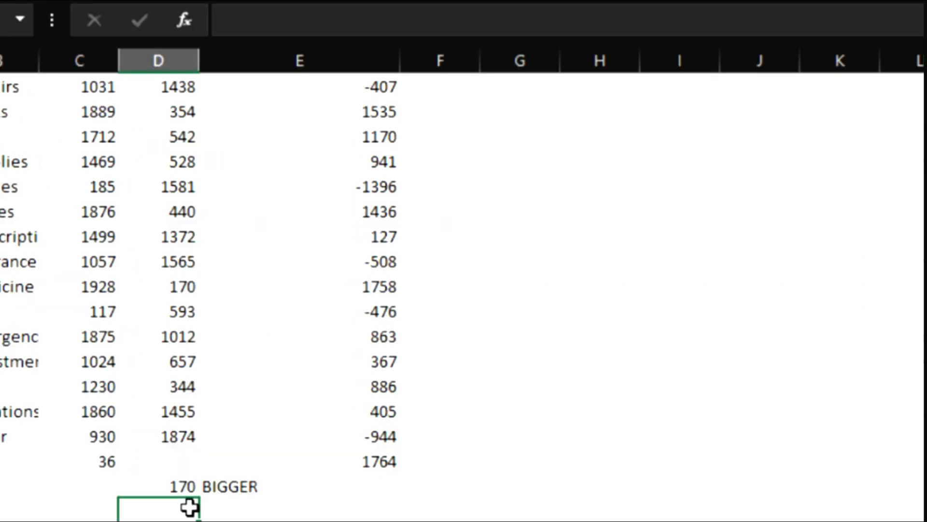
# Step: Enter =MAX(D2:D26) in cell D29 to find the highest actual cost
pyautogui.write('=MAX(')
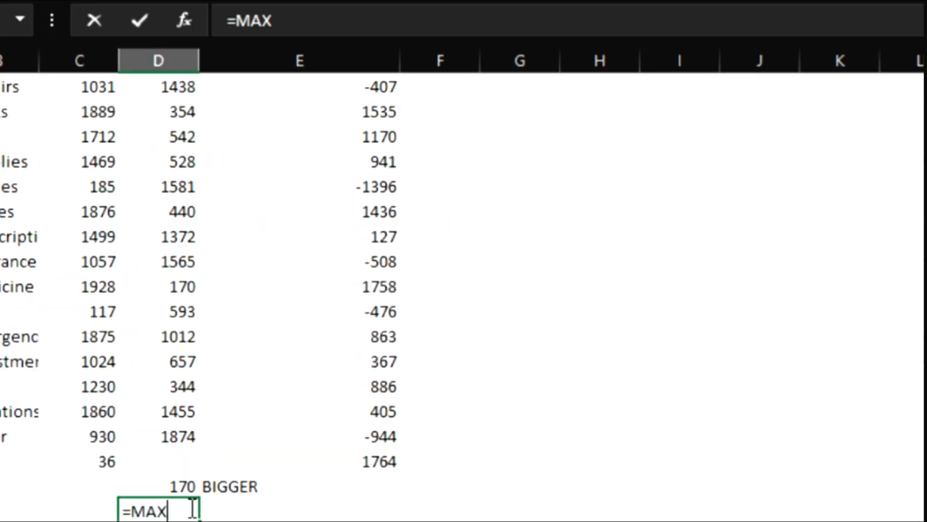
pyautogui.click(168, 430)
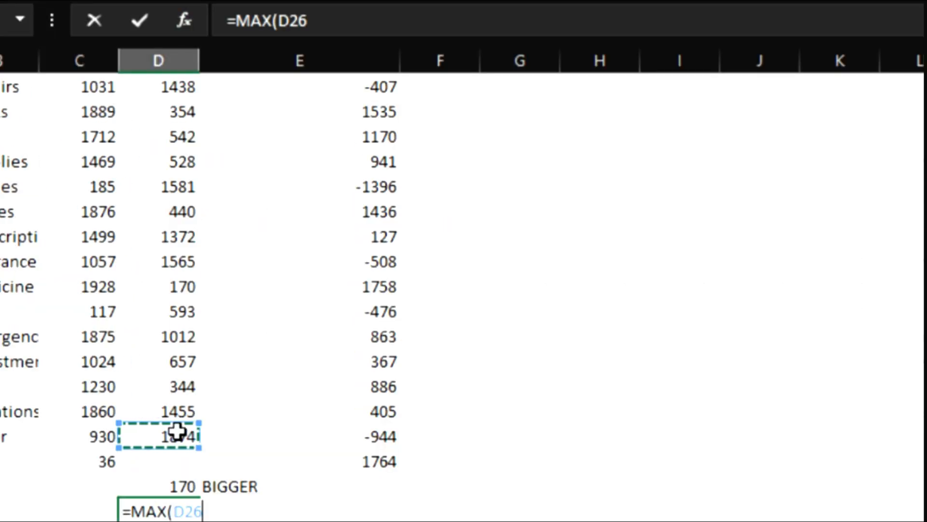
pyautogui.moveTo(182, 430); pyautogui.dragTo(161, 127)
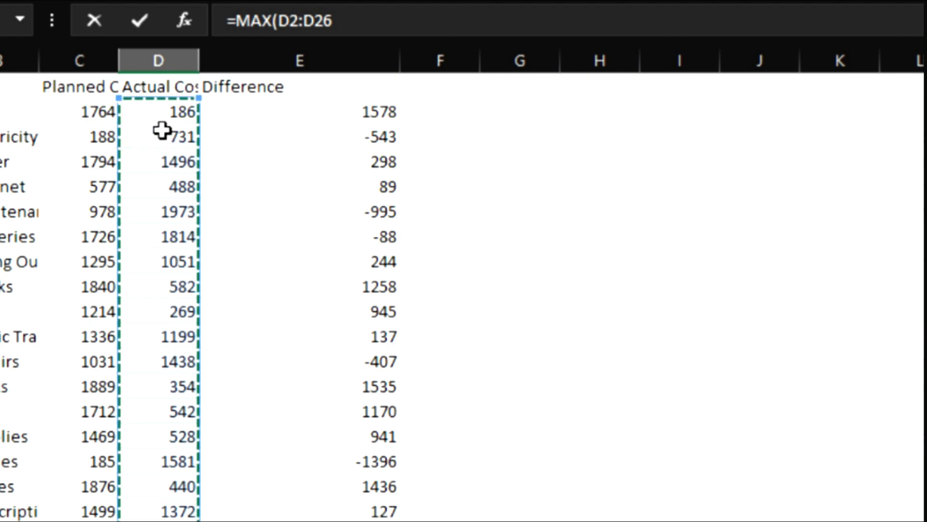
pyautogui.scroll(-6, 240, 368)
pyautogui.write(')')
pyautogui.press('Return')
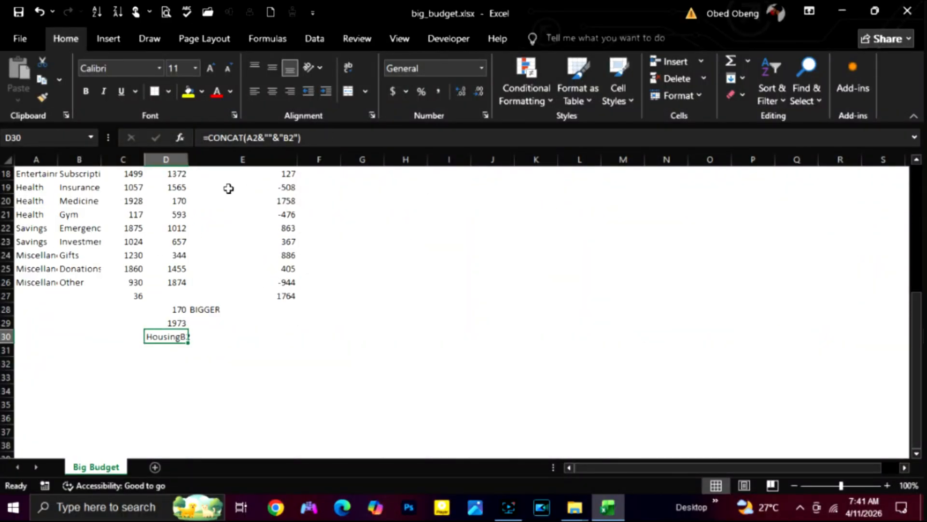
# Step: Inspect the CONCAT formula in cell D30 in edit mode and close it
pyautogui.click(198, 141)
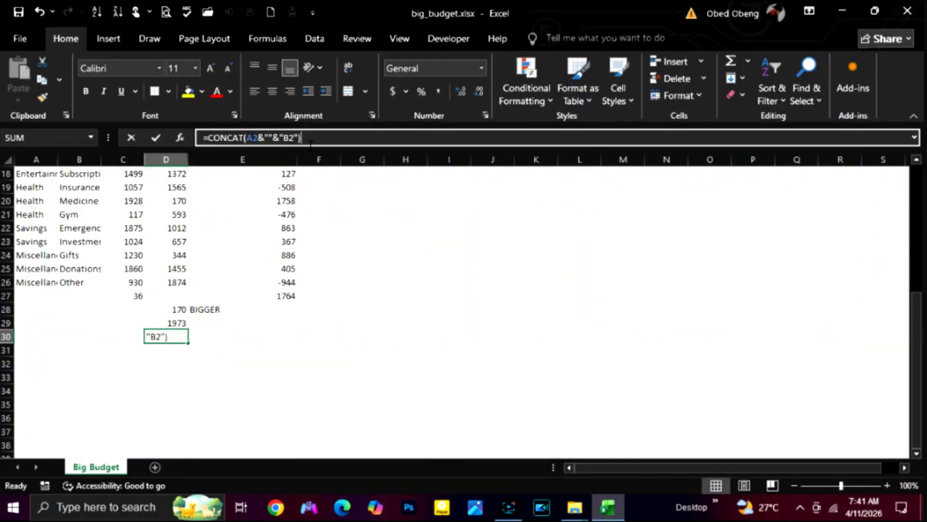
pyautogui.click(165, 336)
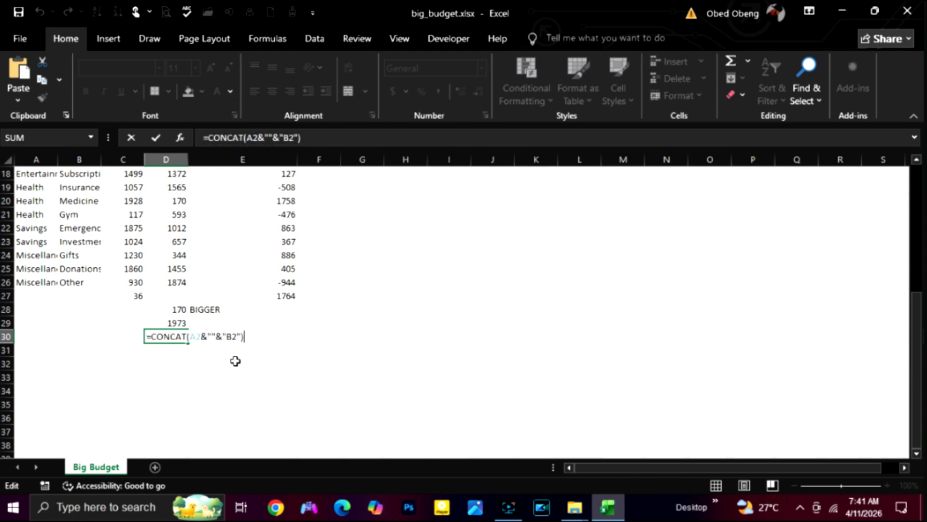
pyautogui.press('Return')
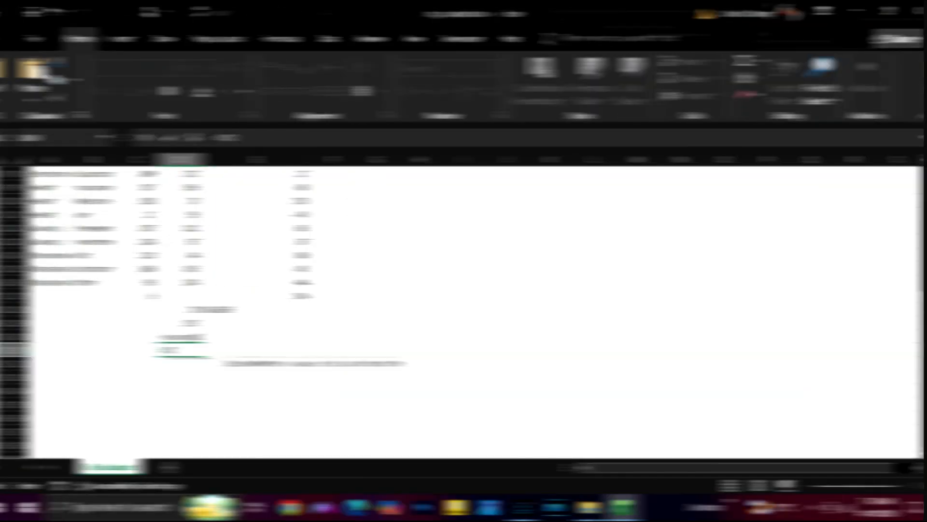
# Step: Enter =TODAY() in cell D31 to insert the current date
pyautogui.write('Y')
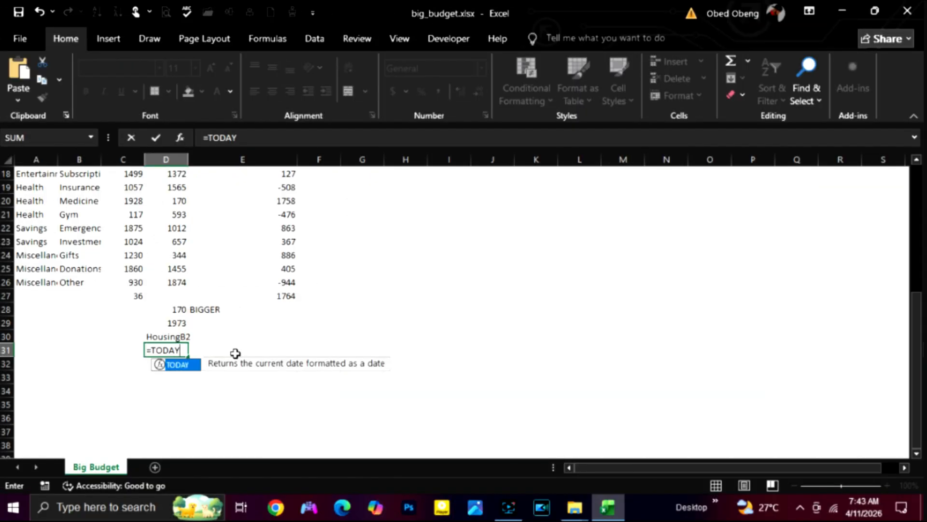
pyautogui.write('(')
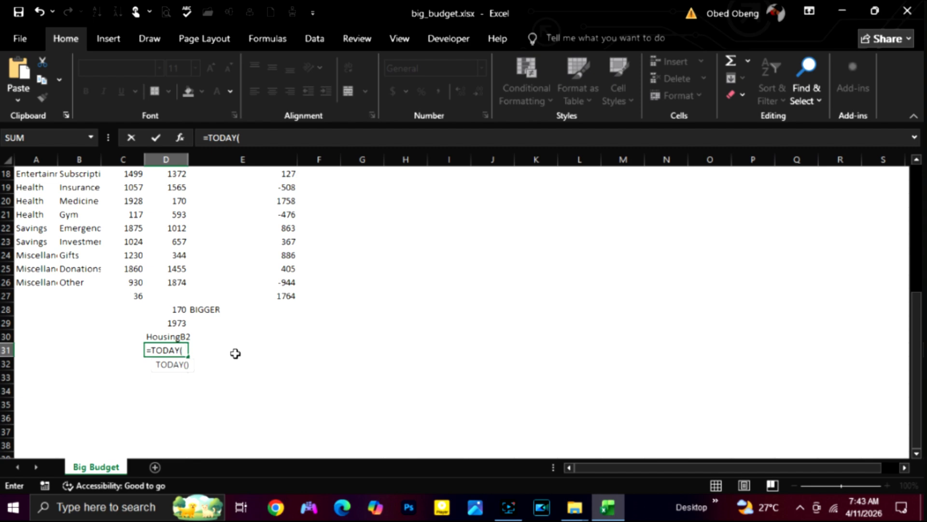
pyautogui.write(')')
pyautogui.press('Return')
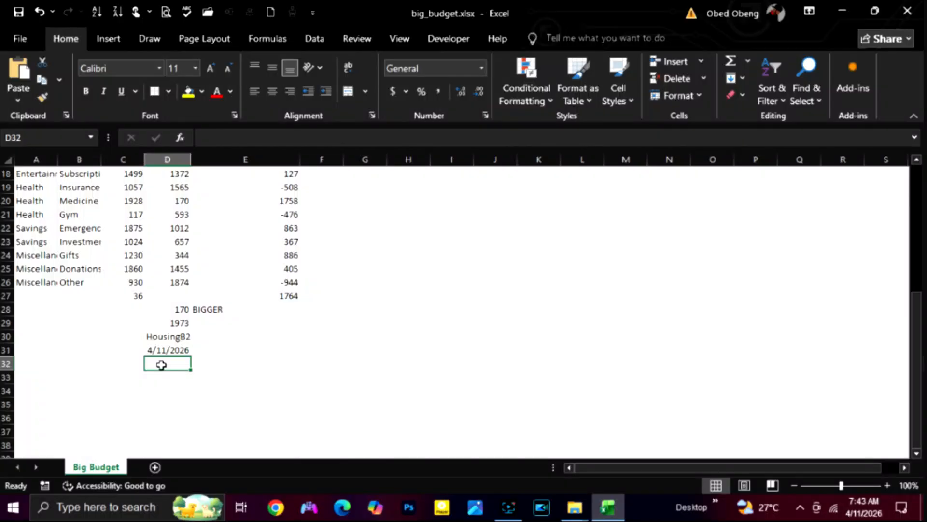
# Step: Start a NOW formula in cell D32, up to its opening parenthesis
pyautogui.write('=')
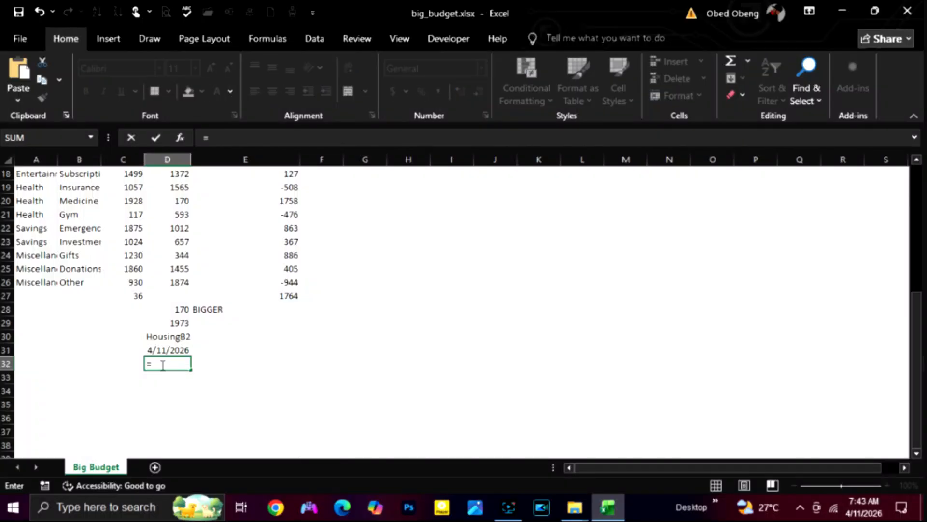
pyautogui.write('NOW')
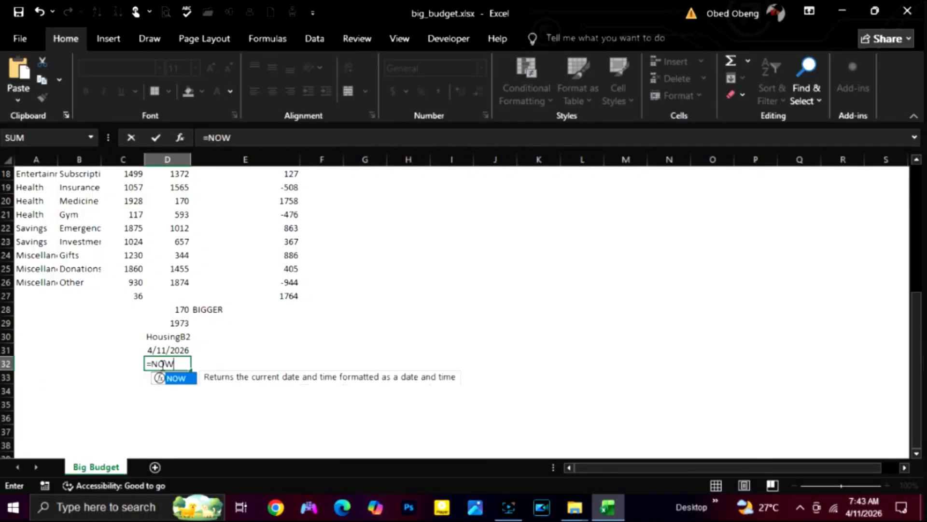
pyautogui.write('9')
pyautogui.press('BackSpace')
pyautogui.write('(')
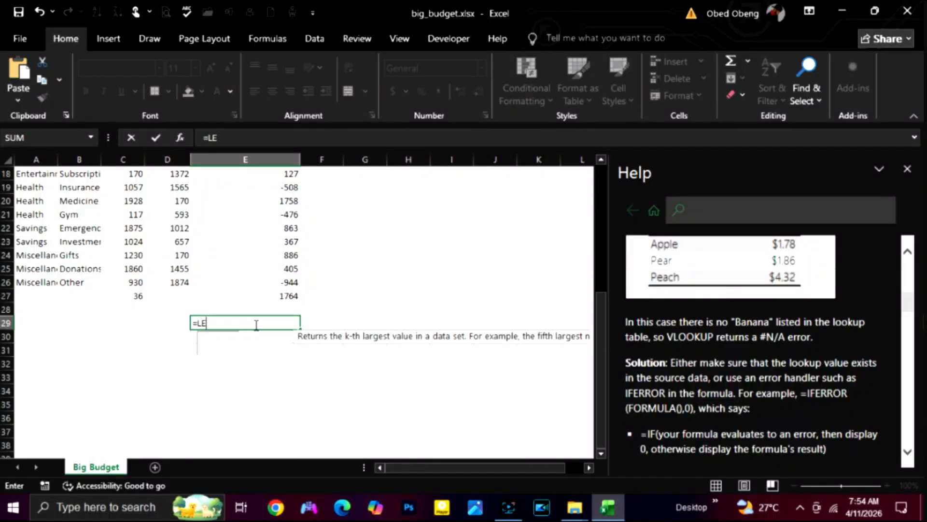
# Step: Enter =LEN(B23) in cell E29 to count the characters of the item name in B23
pyautogui.write('EN')
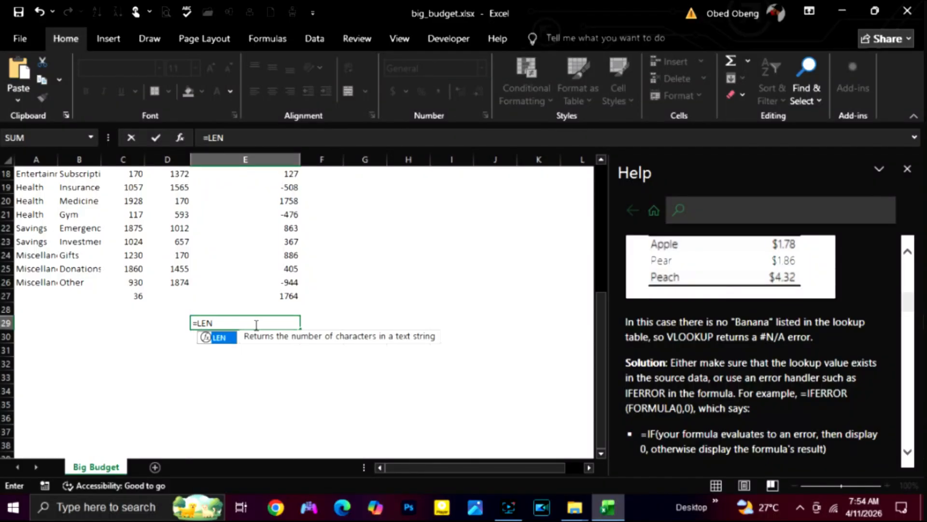
pyautogui.write('(')
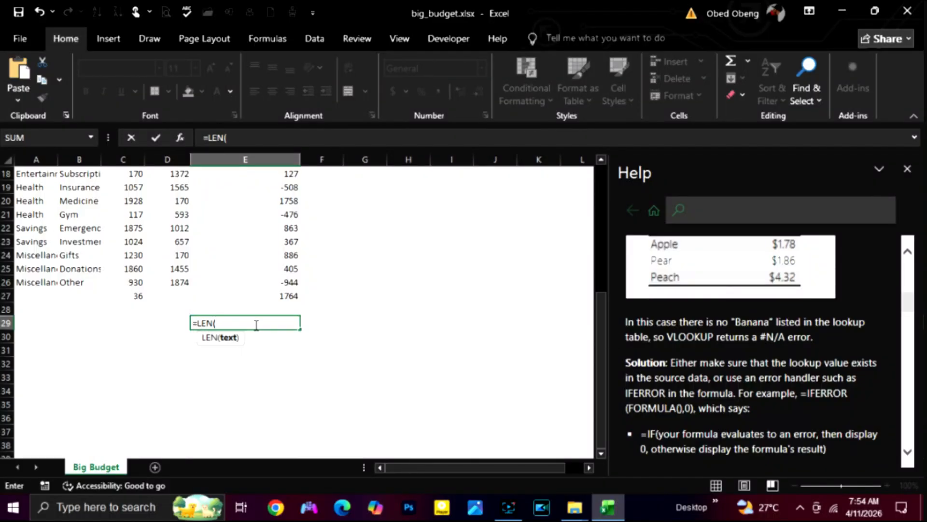
pyautogui.click(82, 241)
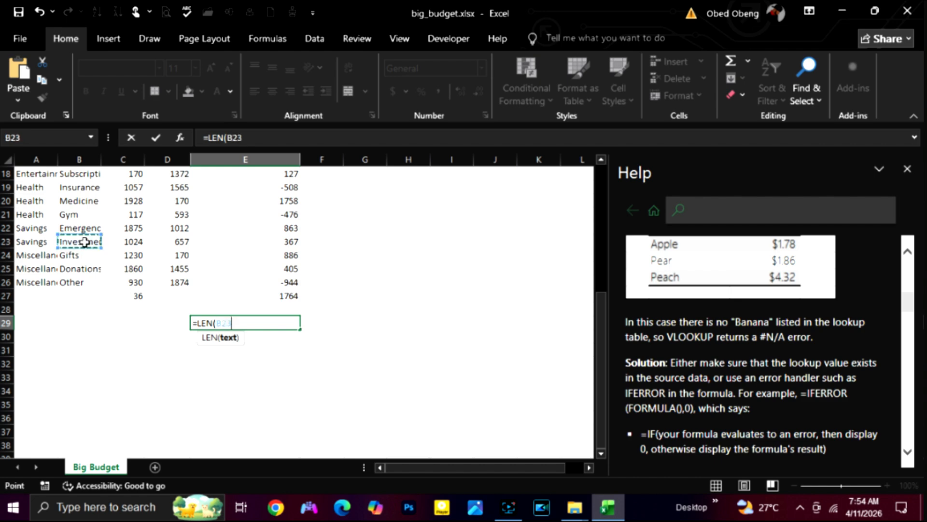
pyautogui.write(')')
pyautogui.press('Return')
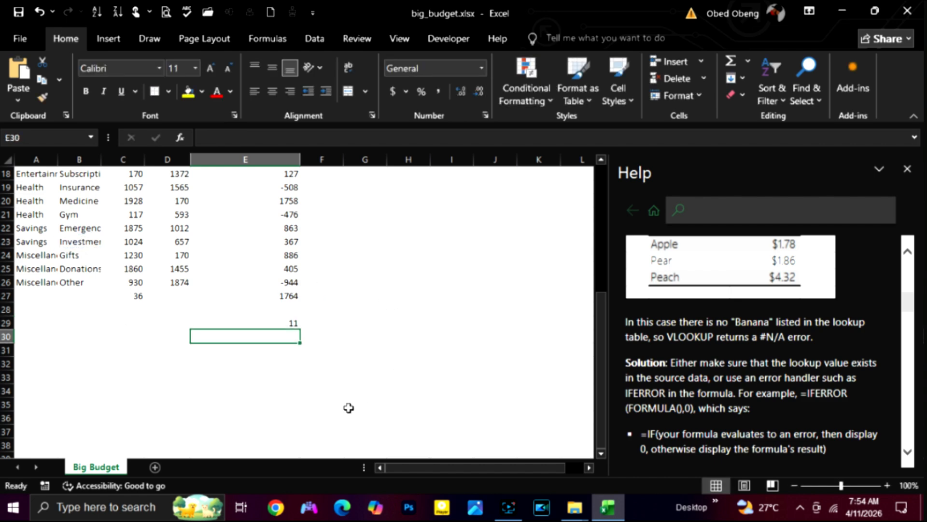
# Step: Try =TRIM(B26) in cell E30 and undo the entry
pyautogui.write('=')
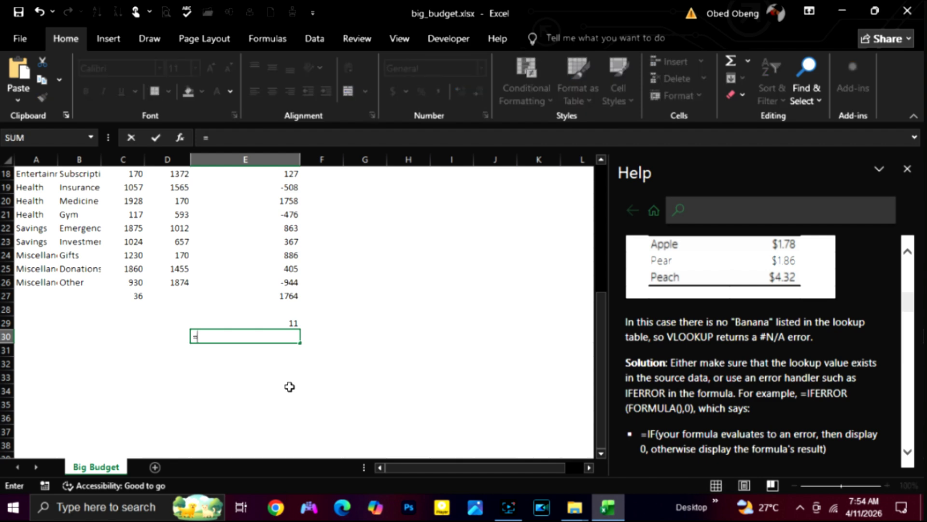
pyautogui.write('TRIM')
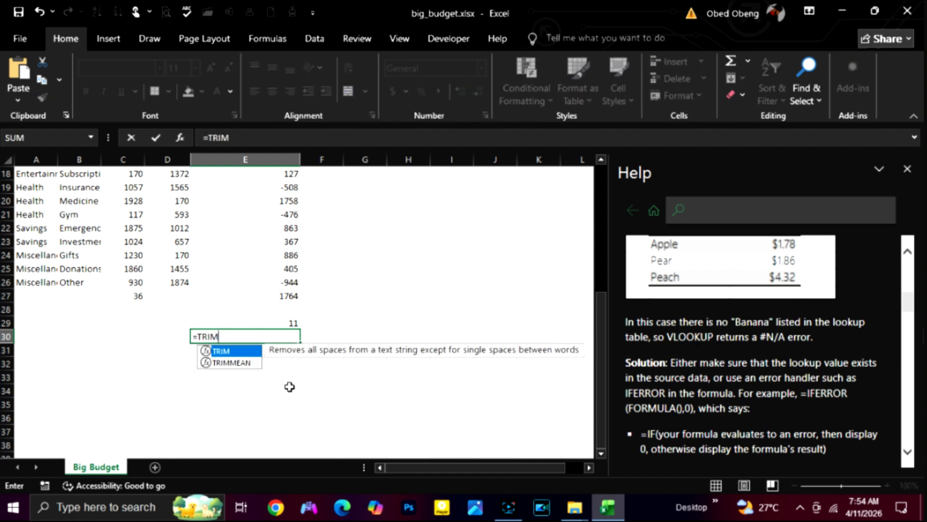
pyautogui.write('(')
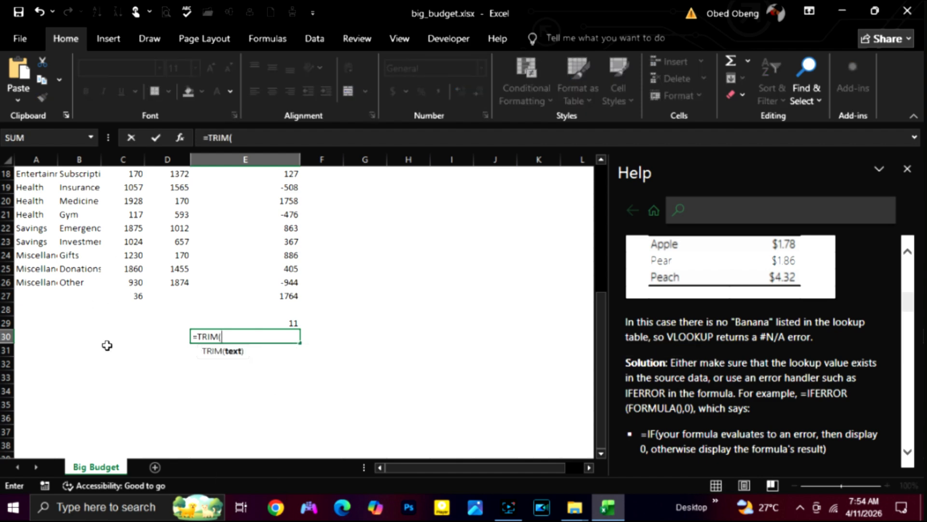
pyautogui.click(85, 280)
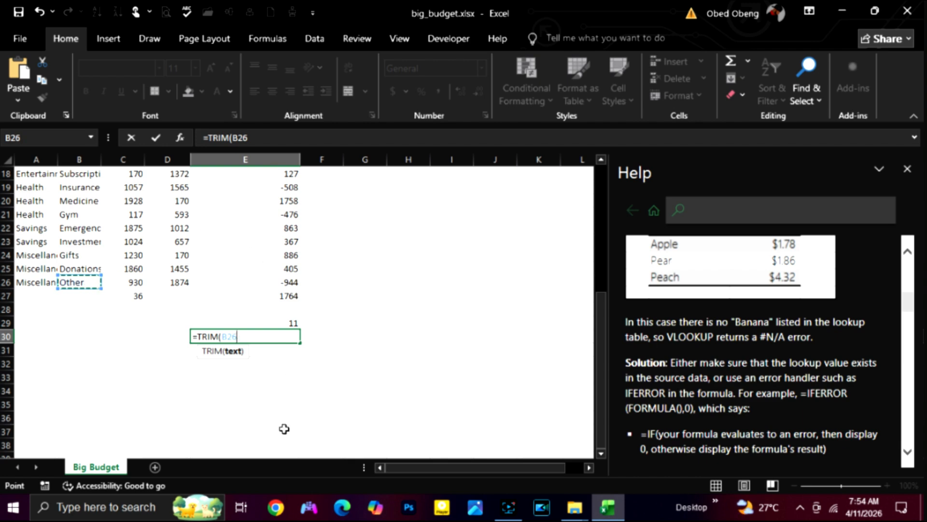
pyautogui.write(')')
pyautogui.press('Return')
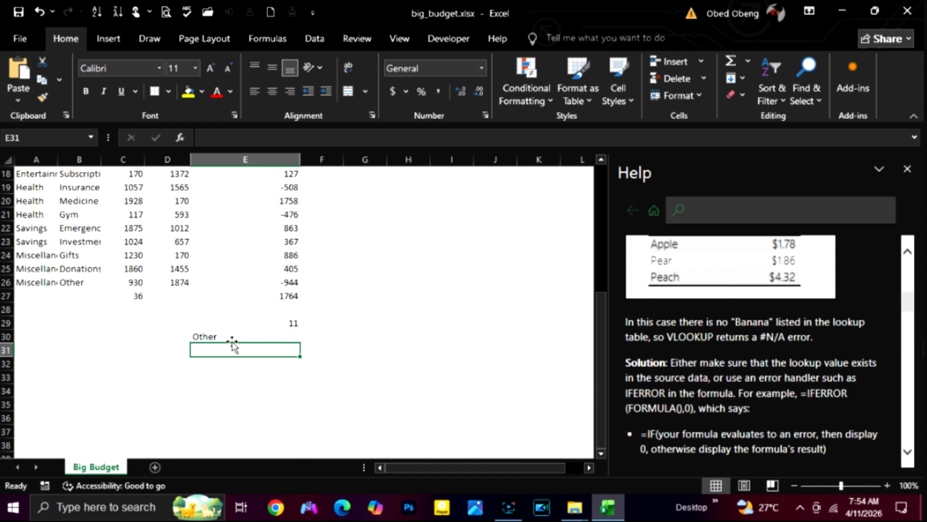
pyautogui.hotkey('ctrl', 'z')
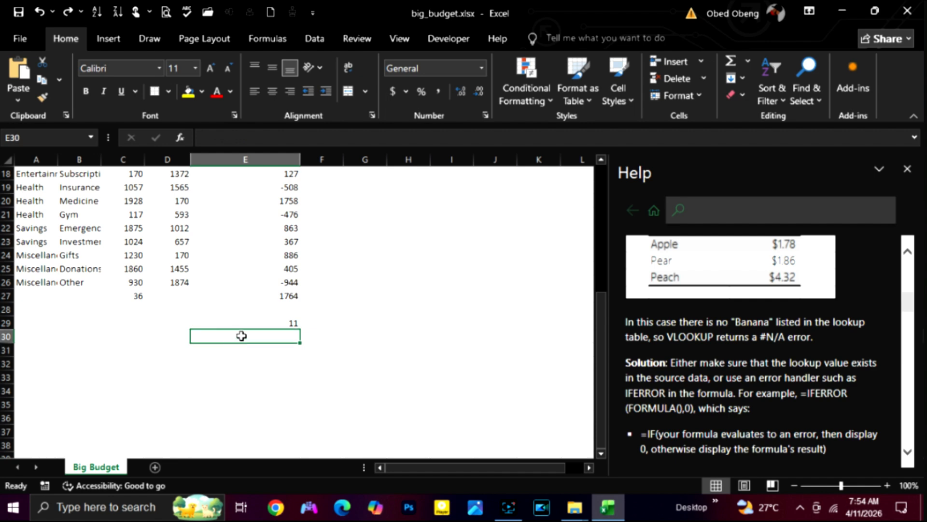
# Step: Enter =TRIM(B26) in cell E30 to strip extra spaces from the item name in B26
pyautogui.write('=TR')
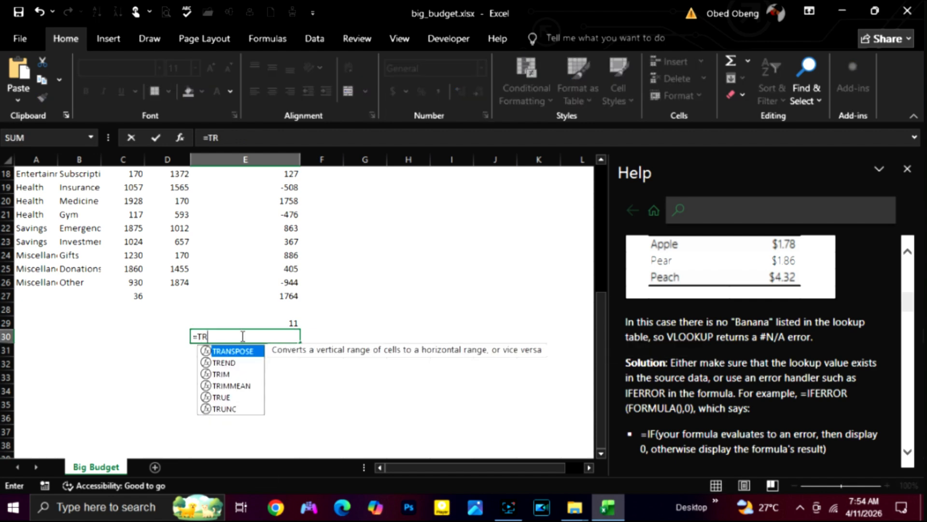
pyautogui.write('IM(')
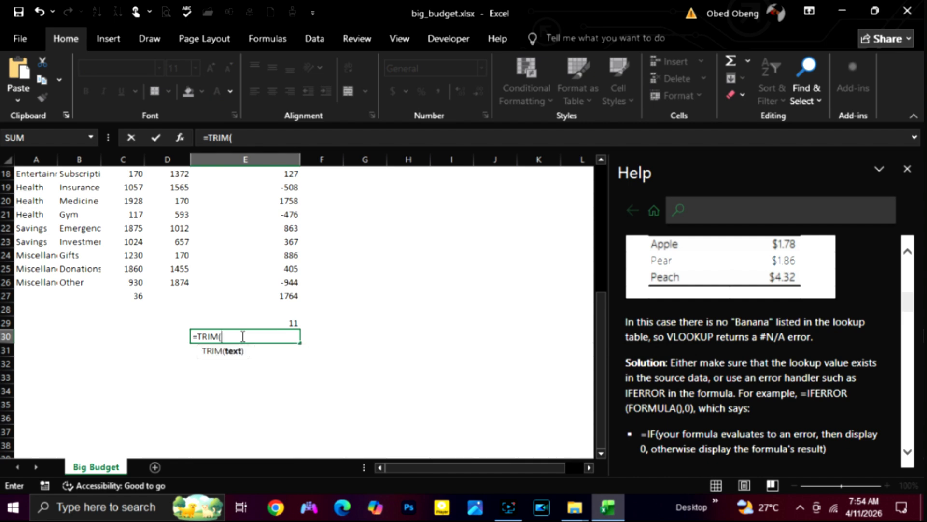
pyautogui.click(77, 281)
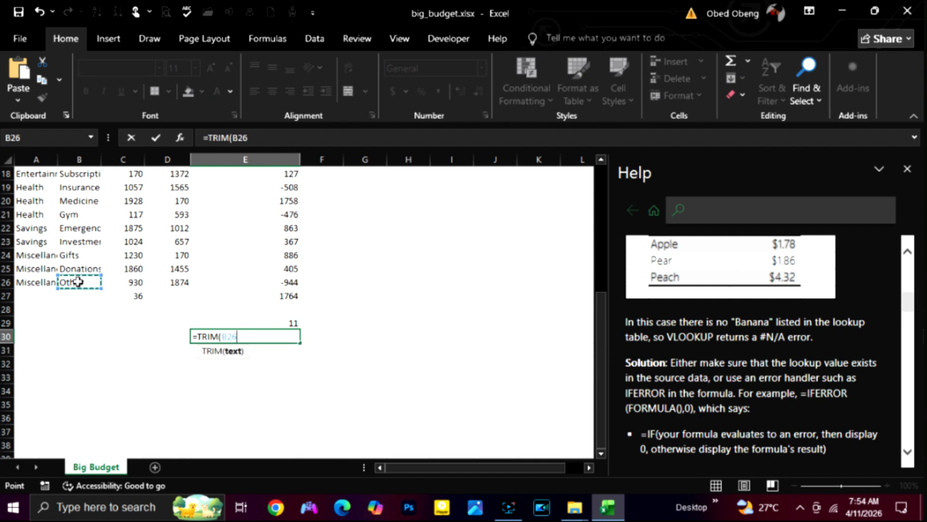
pyautogui.write(')')
pyautogui.press('Return')
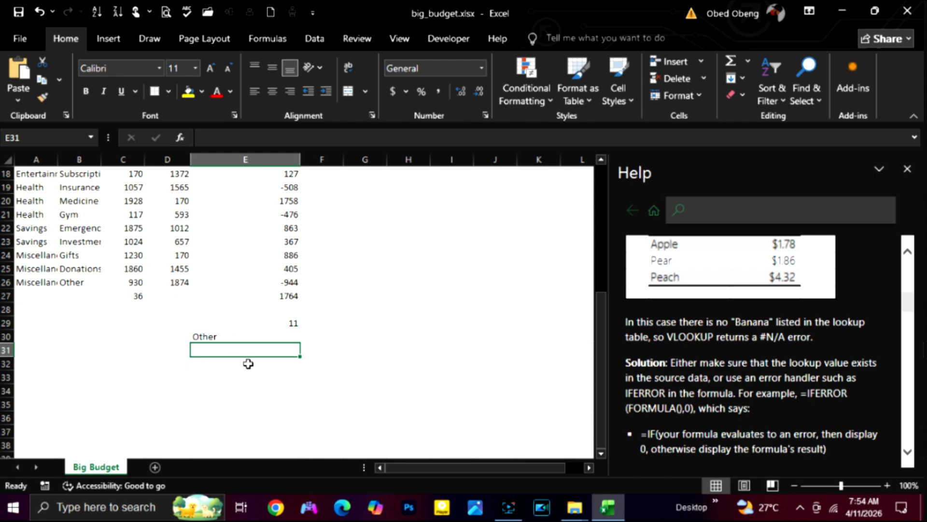
# Step: Select the range C27:E33 below the budget table and clear the sample formula results in it
pyautogui.scroll(-1, 251, 364)
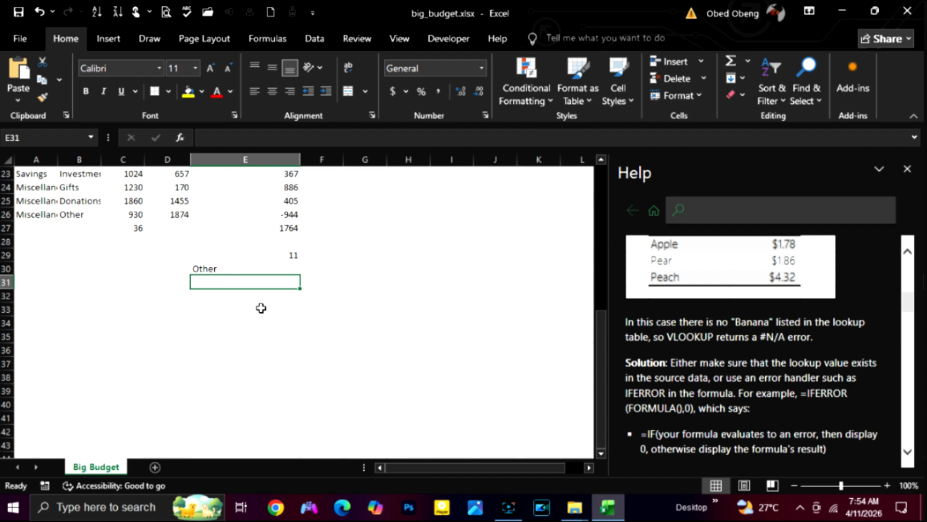
pyautogui.scroll(-3, 261, 307)
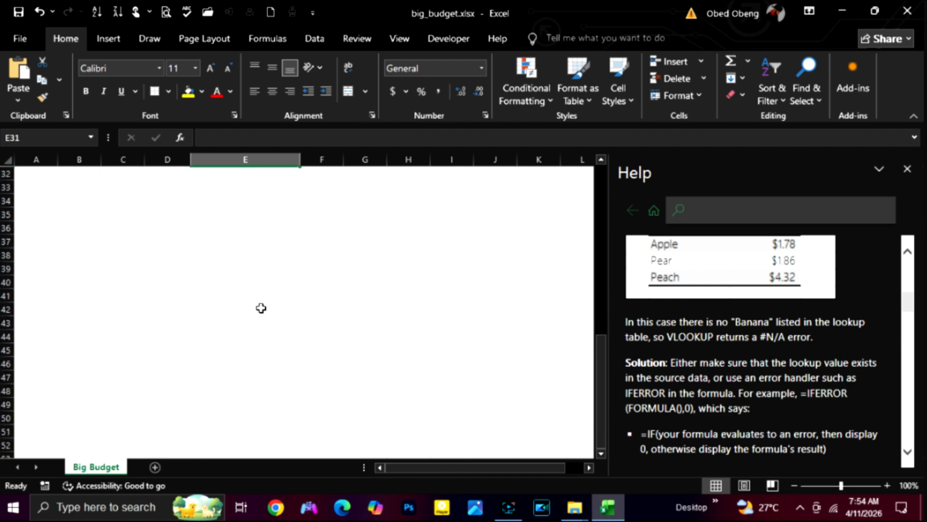
pyautogui.scroll(-1, 260, 307)
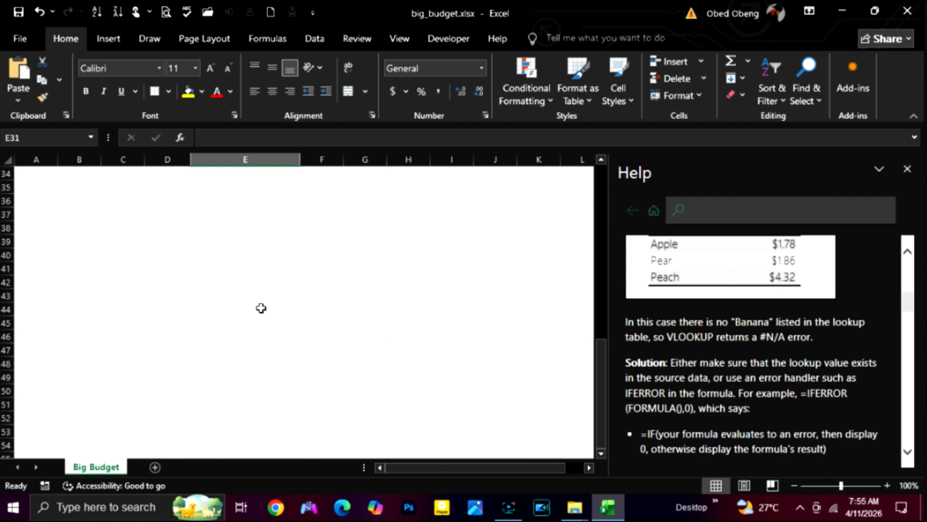
pyautogui.moveTo(246, 391); pyautogui.dragTo(123, 312)
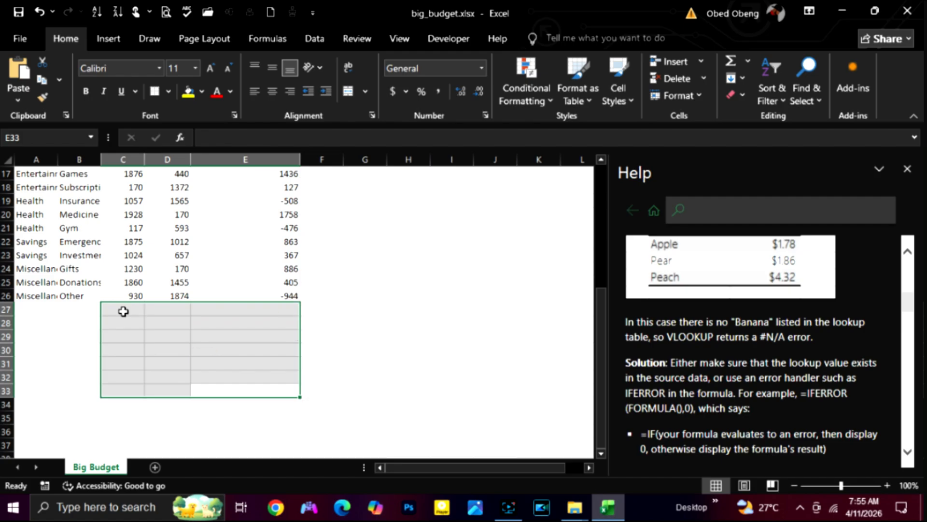